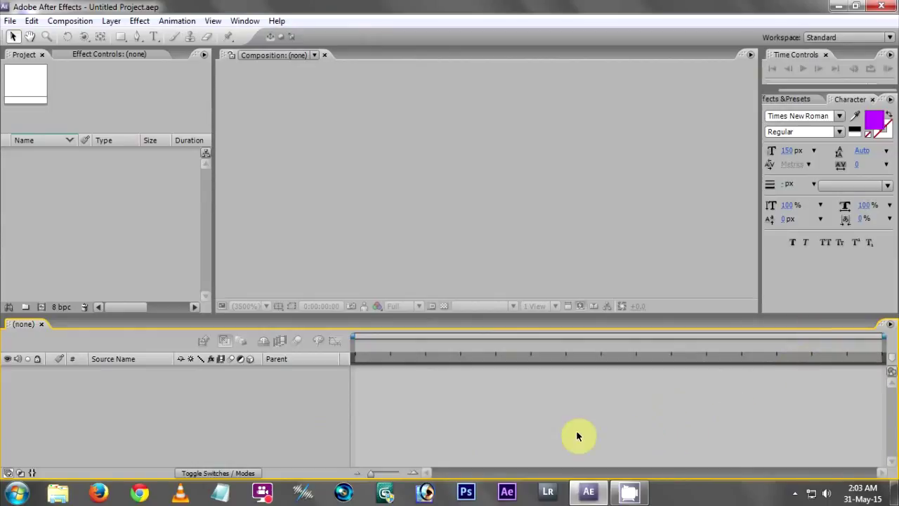
Create a new composition named Title with the HDV/HDTV 720 25 preset and a 10-second duration.
click(137, 199)
click(70, 21)
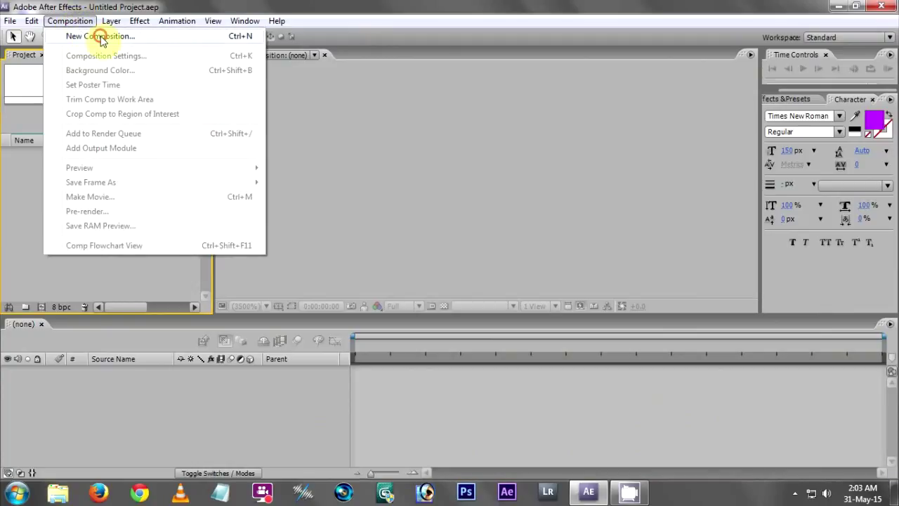
click(98, 35)
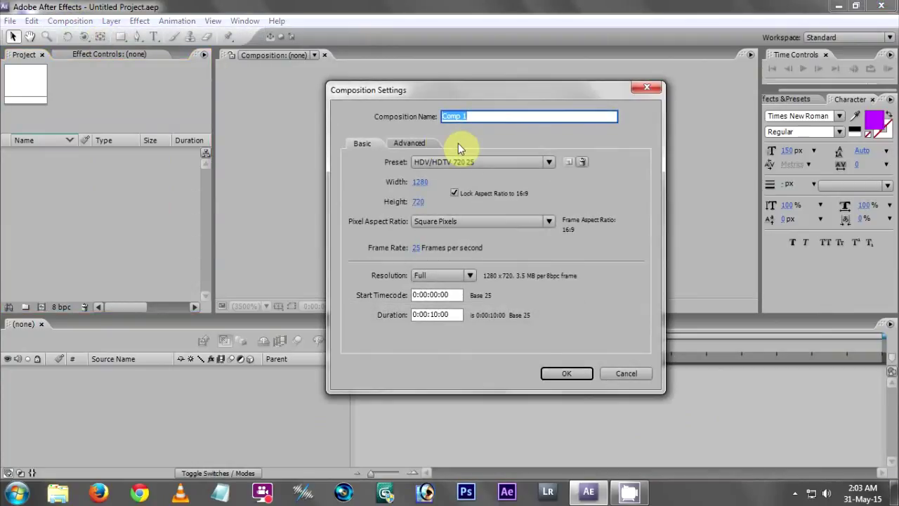
text(Title)
drag(519, 94, 509, 92)
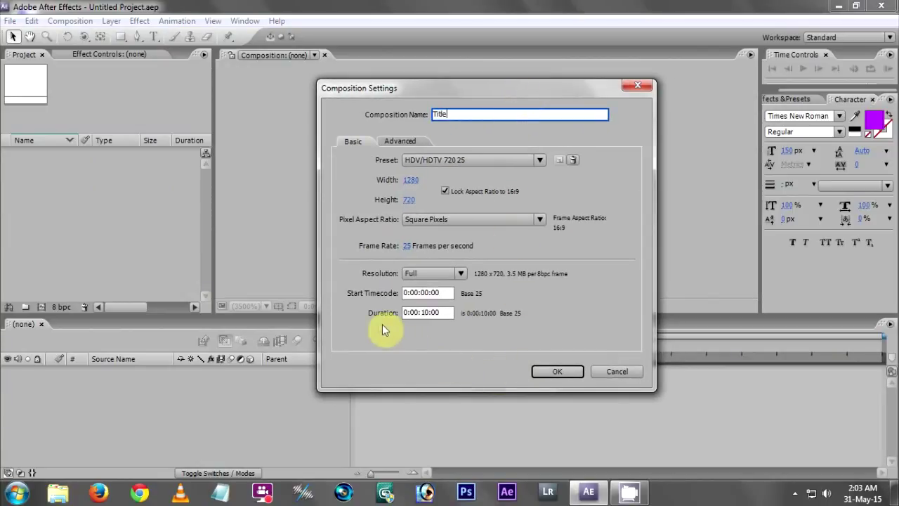
click(535, 371)
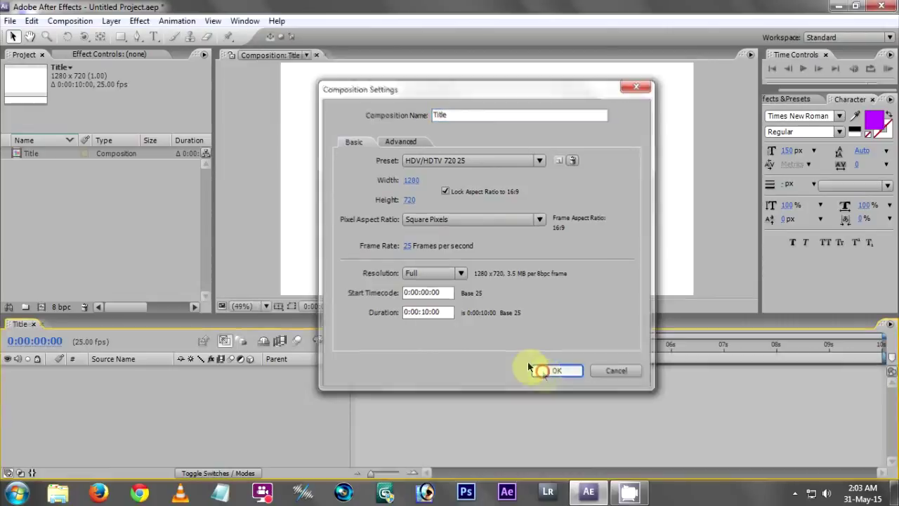
Add the text "3D LOGO" to the Title composition and move it near the centre of the frame.
click(154, 36)
click(406, 180)
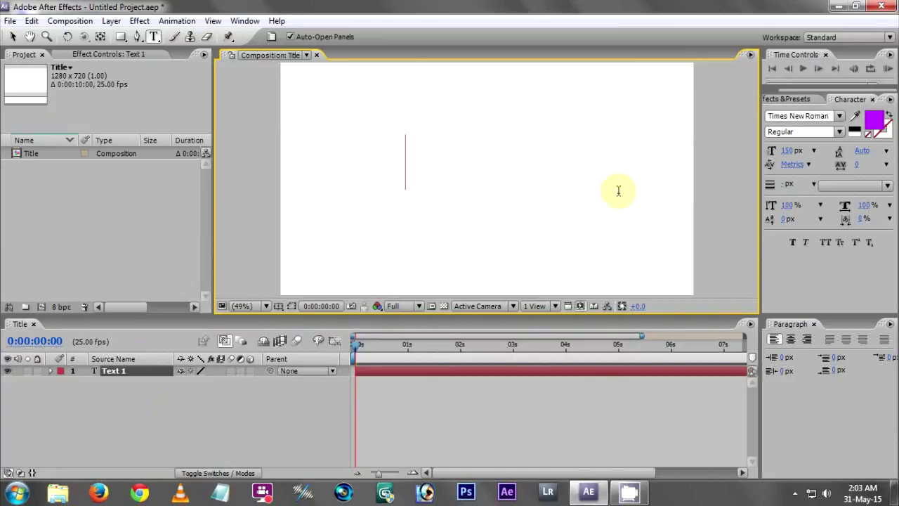
text(3)
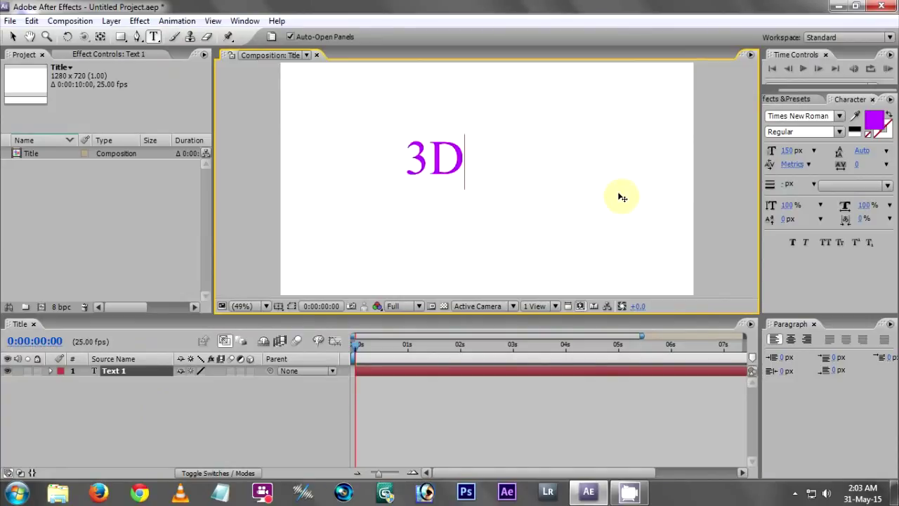
text(D LOG)
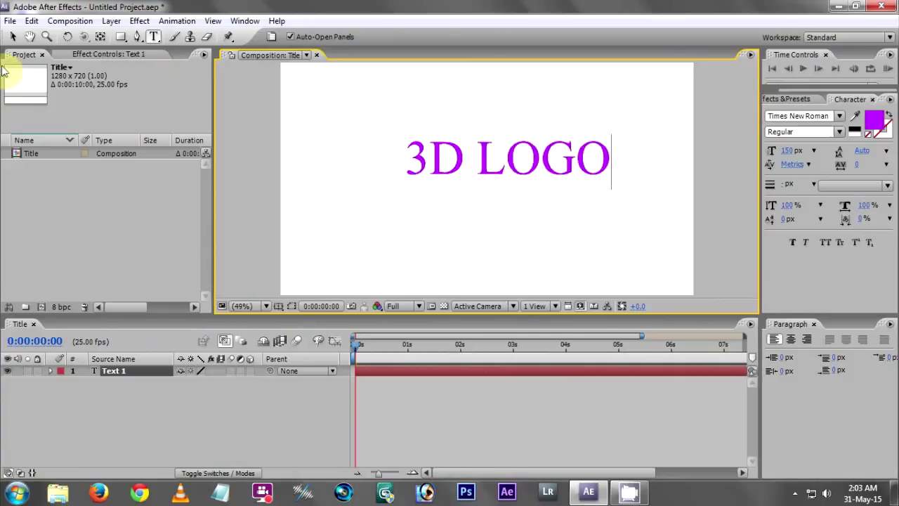
click(12, 37)
drag(501, 167, 474, 184)
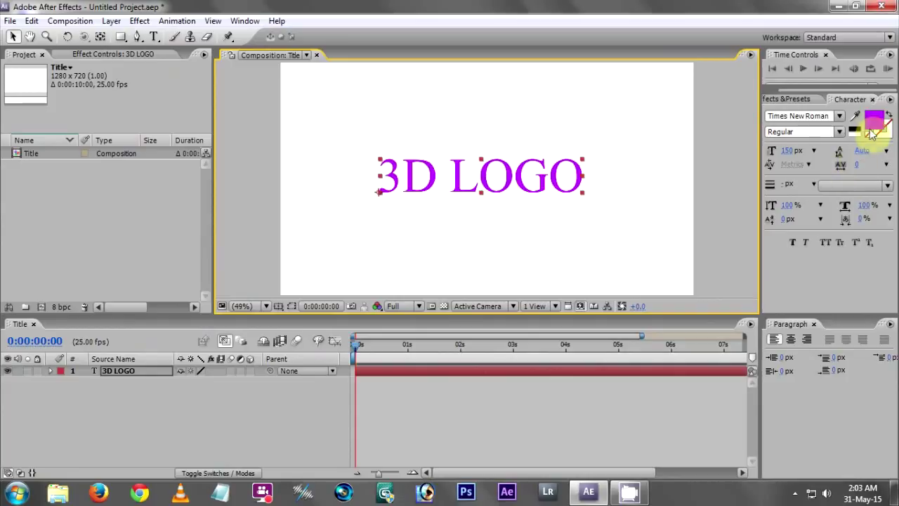
drag(508, 183, 507, 177)
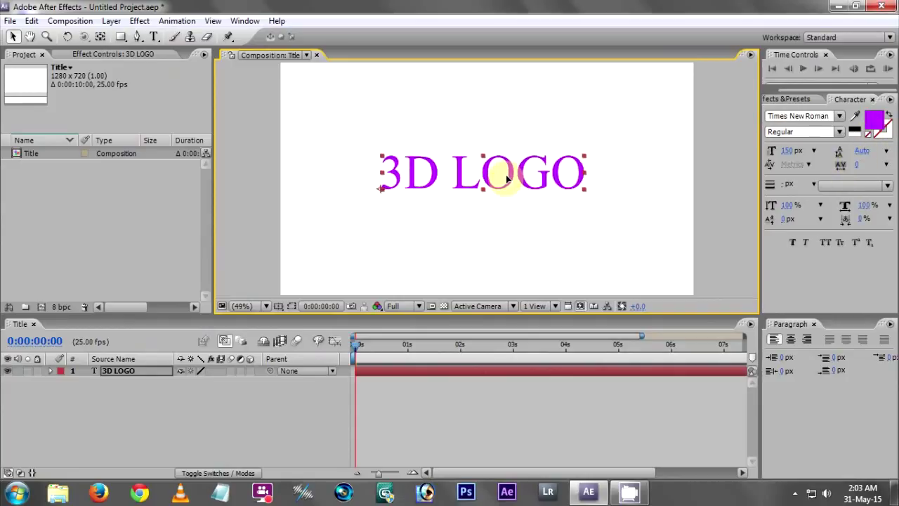
Create a second composition named 3d with the HDV/HDTV 720 25 preset and a 10-second duration.
click(70, 445)
click(62, 22)
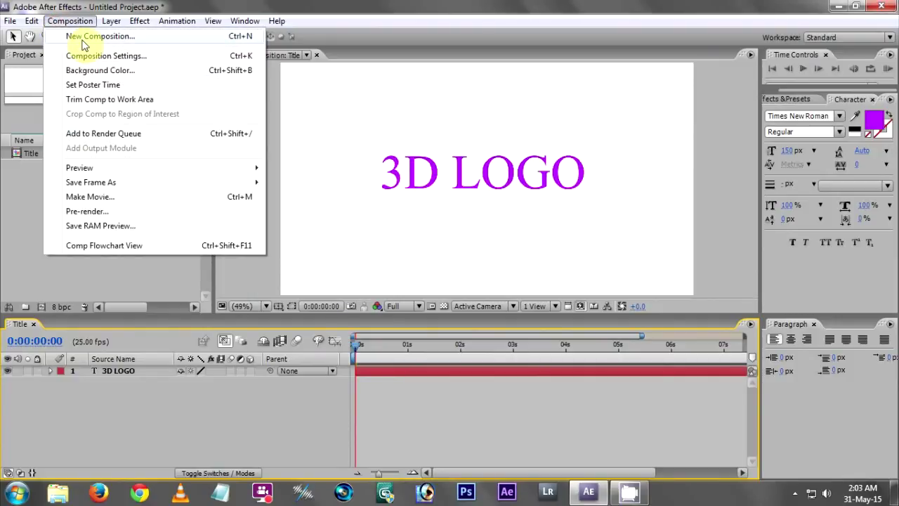
click(80, 35)
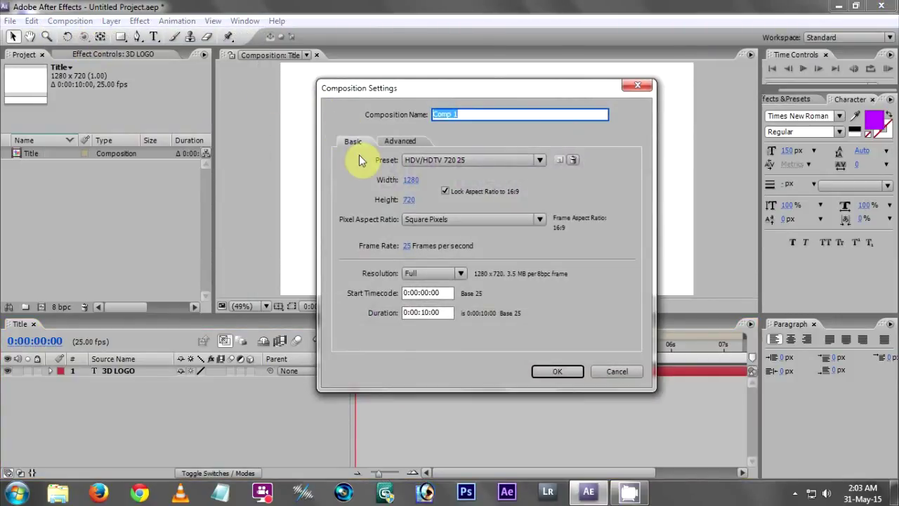
text(3d)
click(557, 372)
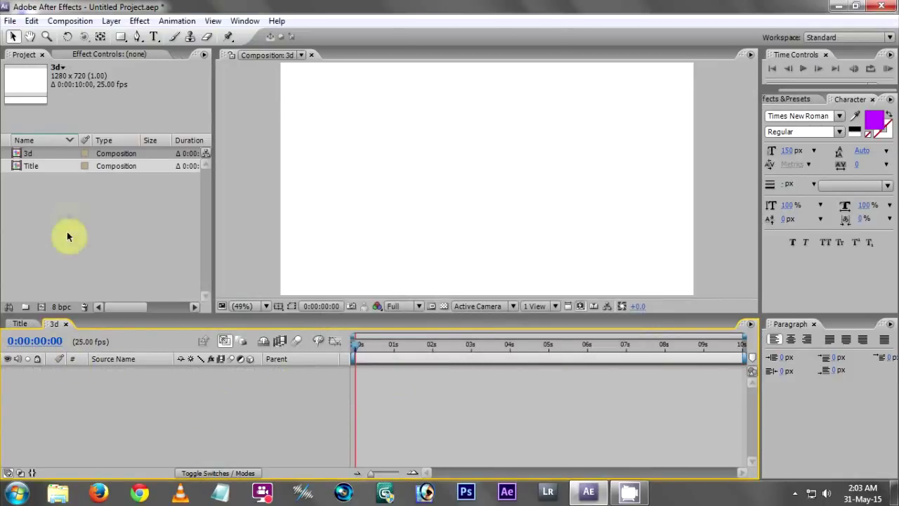
Add the Title composition to the 3d composition as a 3D layer and check its position values.
click(34, 167)
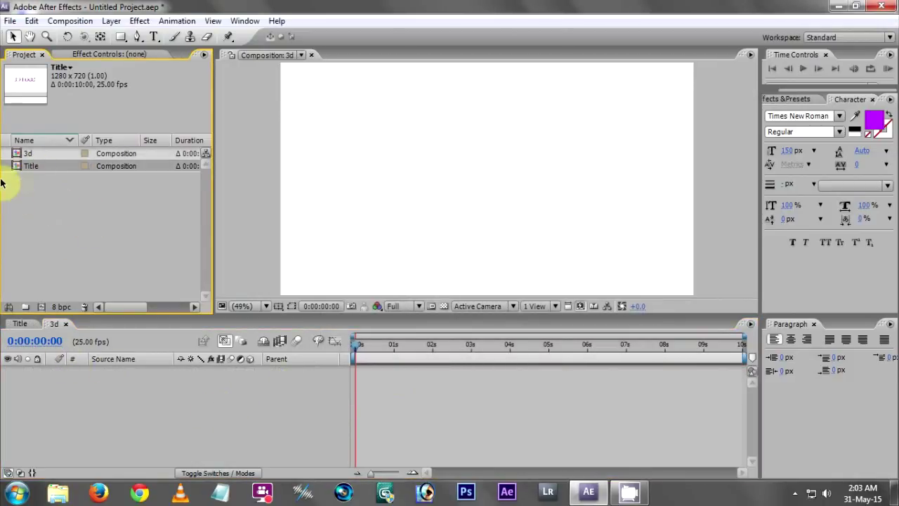
drag(44, 172, 132, 402)
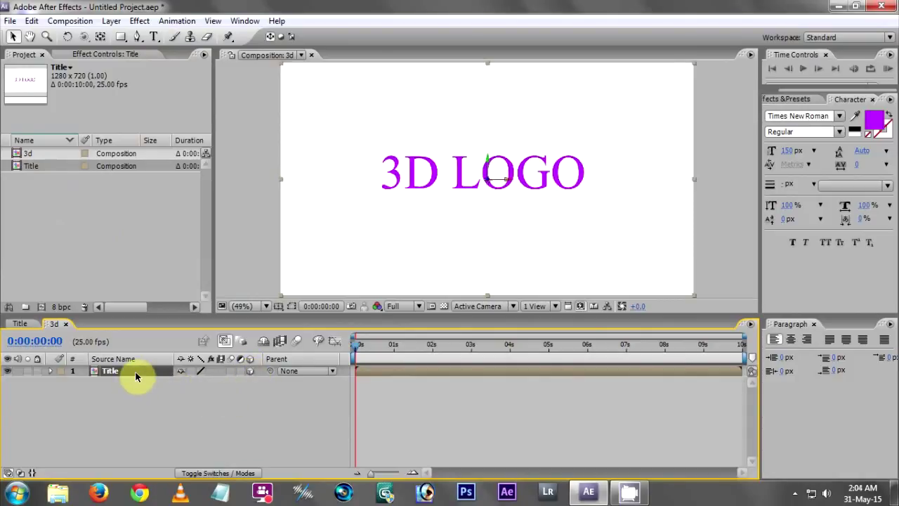
key(p)
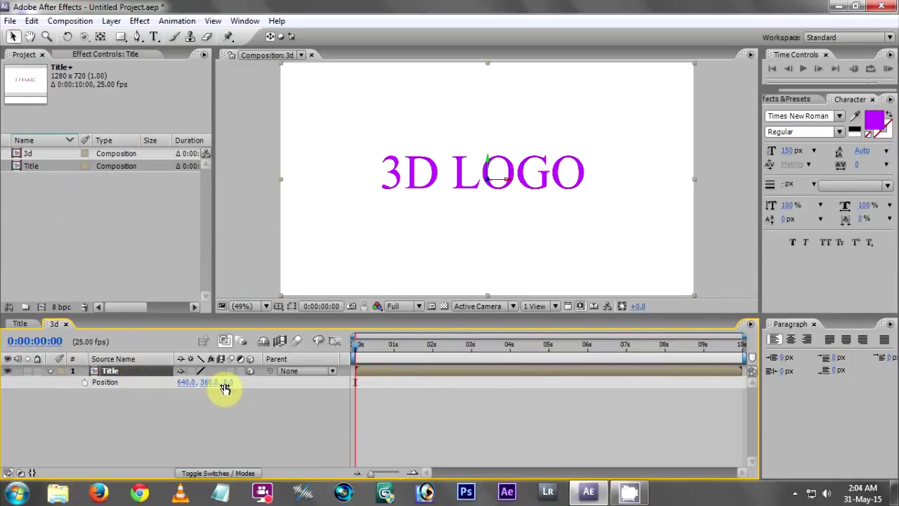
key(p)
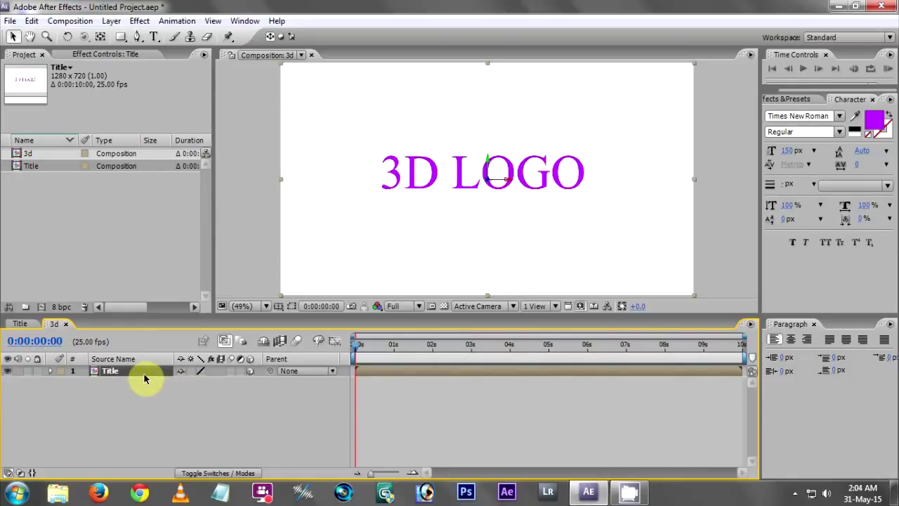
Duplicate the Title layer, set the copy's Z position to -2, and collapse its properties.
key(ctrl+d)
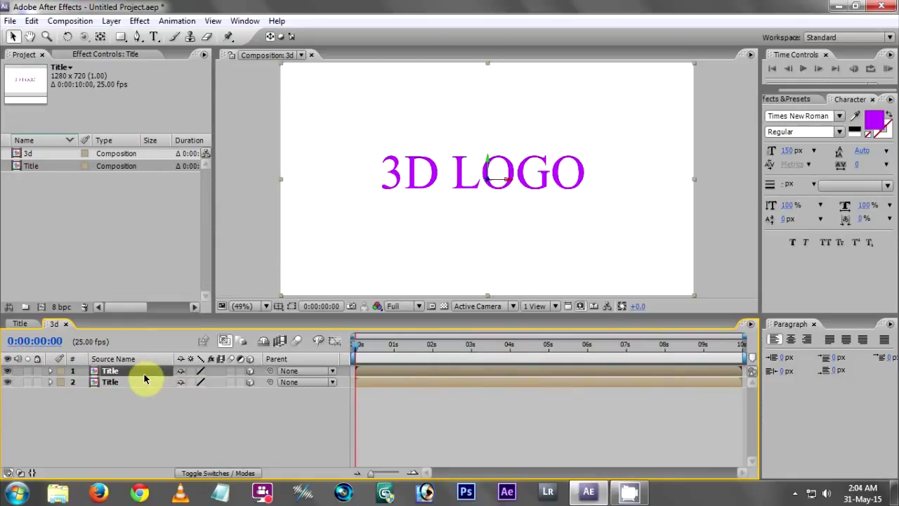
key(p)
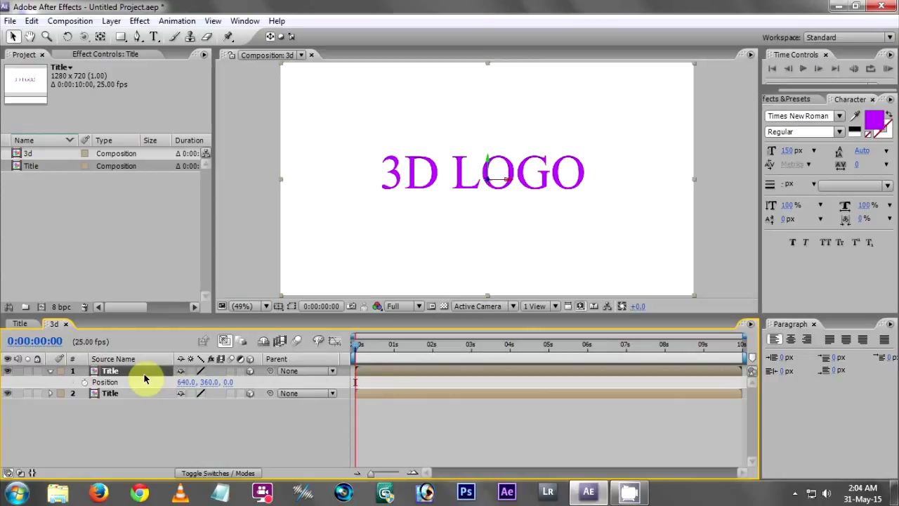
click(229, 384)
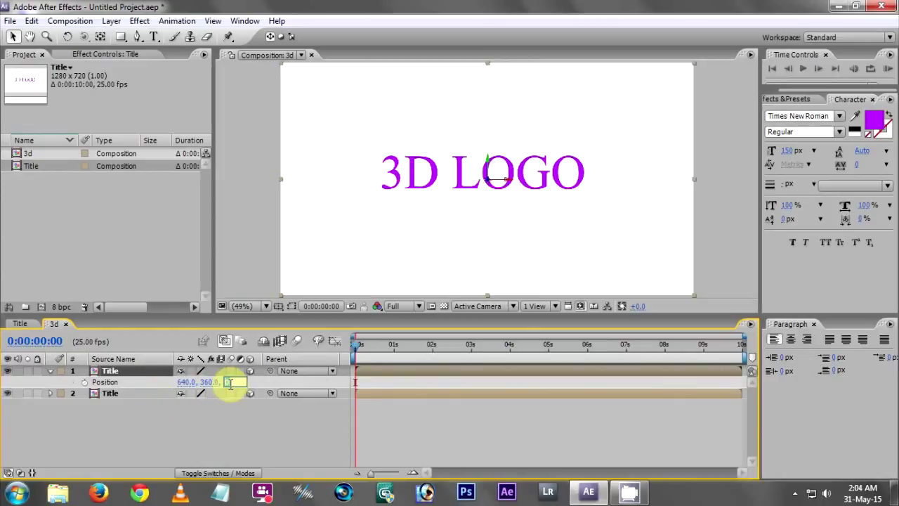
text(-2)
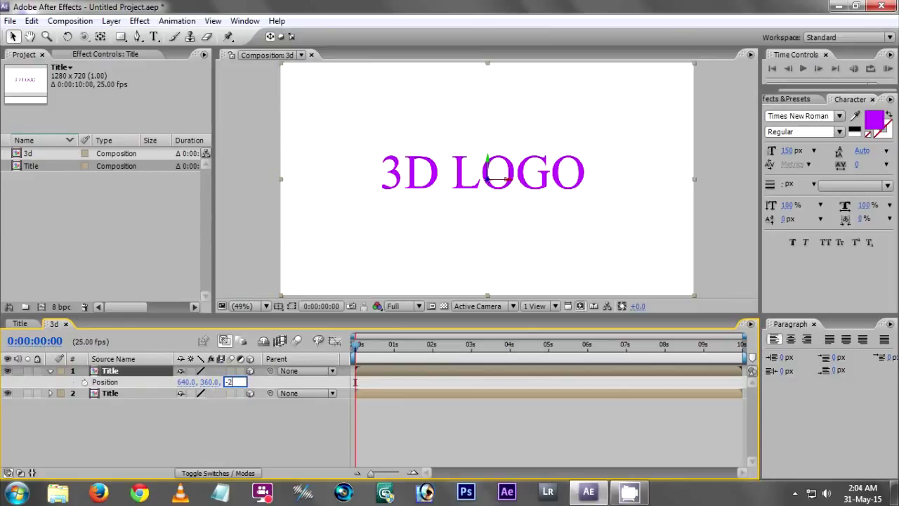
key(Return)
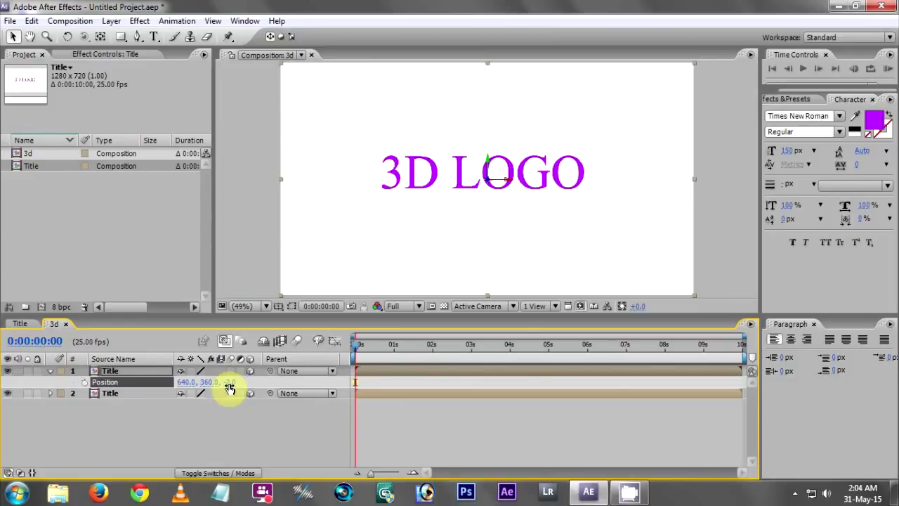
click(46, 371)
click(51, 372)
Duplicate the uppermost Title layer and set the new copy's Z position to -4.
click(109, 374)
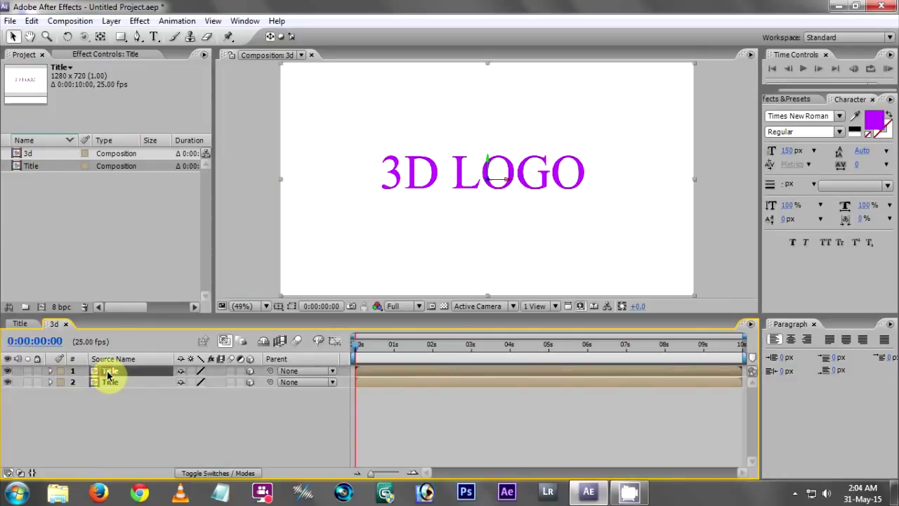
key(ctrl+d)
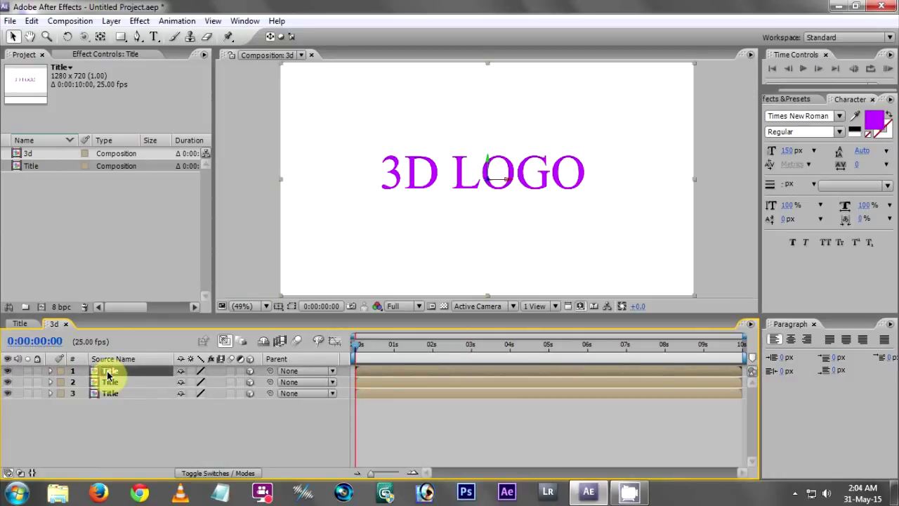
key(p)
click(228, 381)
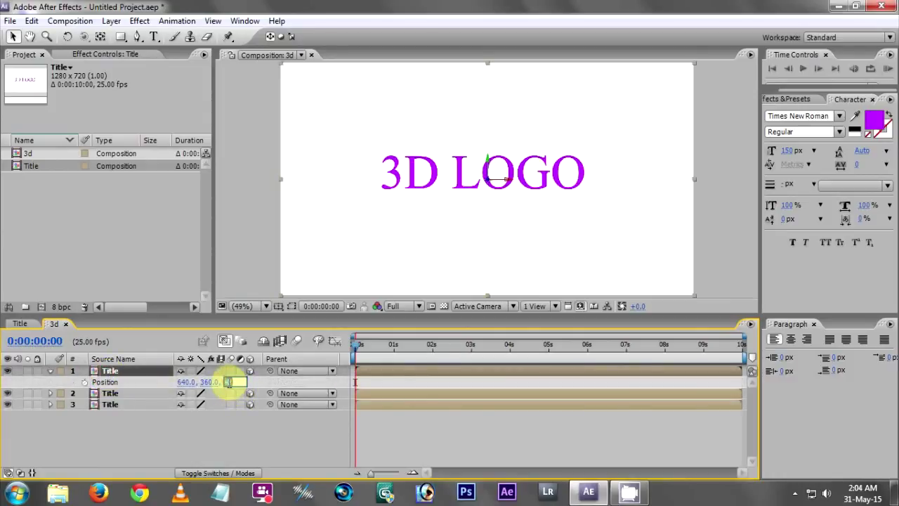
text(-)
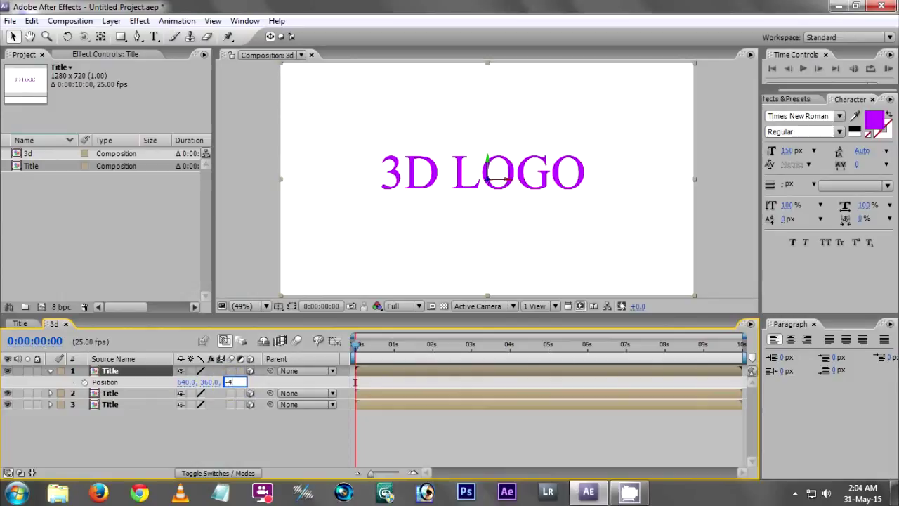
text(4)
key(Return)
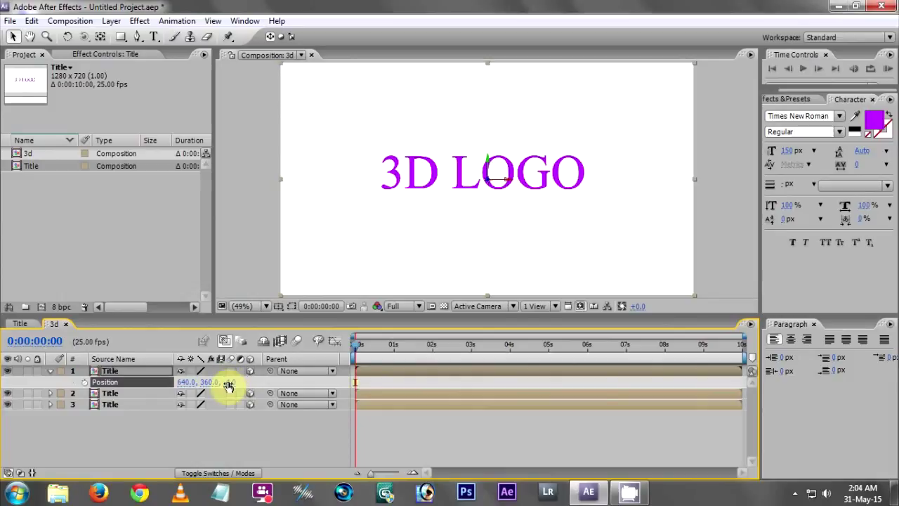
Duplicate the Title layer at Z -4, set the new copy's Z position to -6, and collapse the open layer properties.
alt+double_click(116, 372)
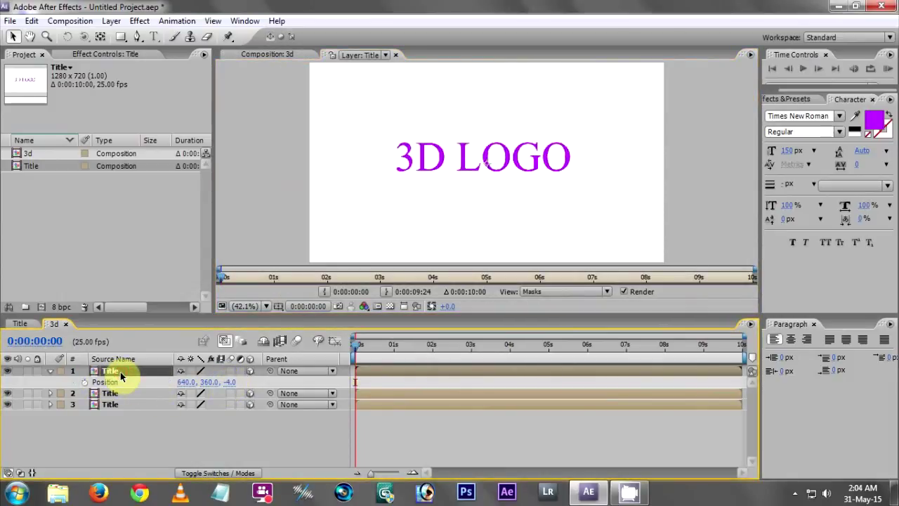
key(ctrl+d)
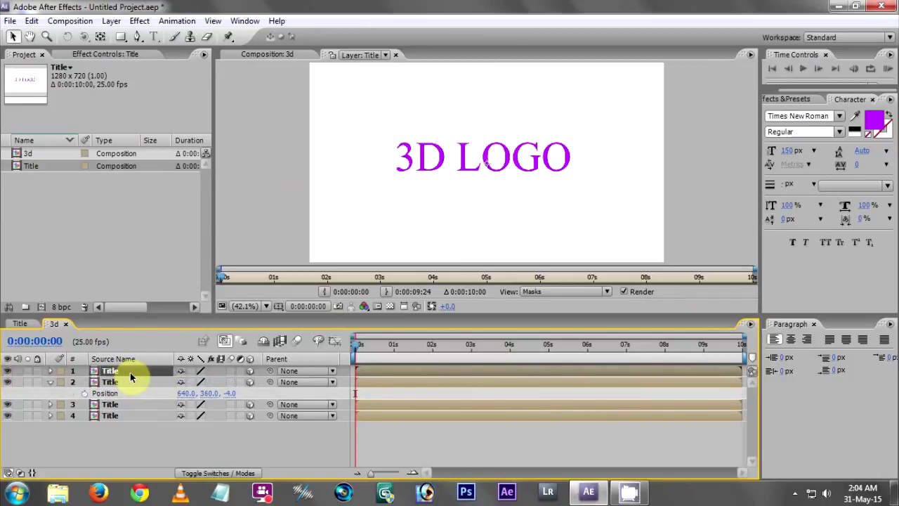
key(p)
click(232, 382)
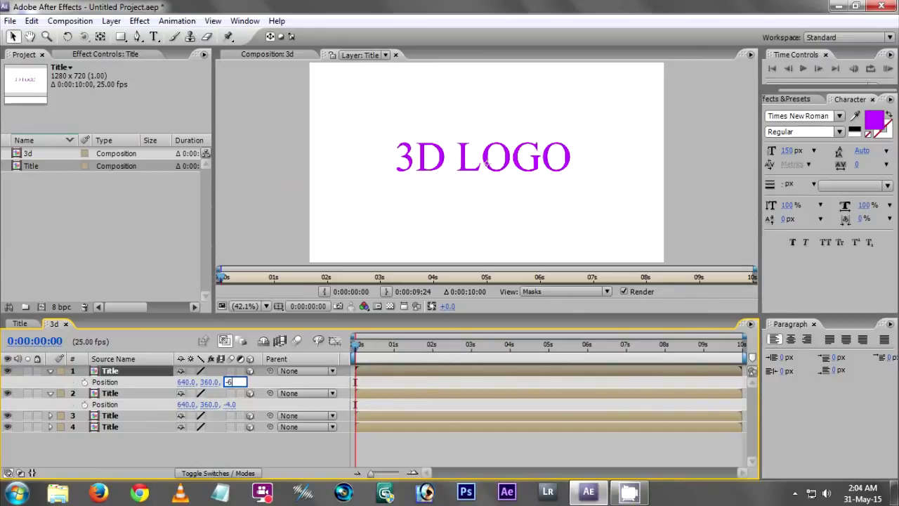
click(238, 453)
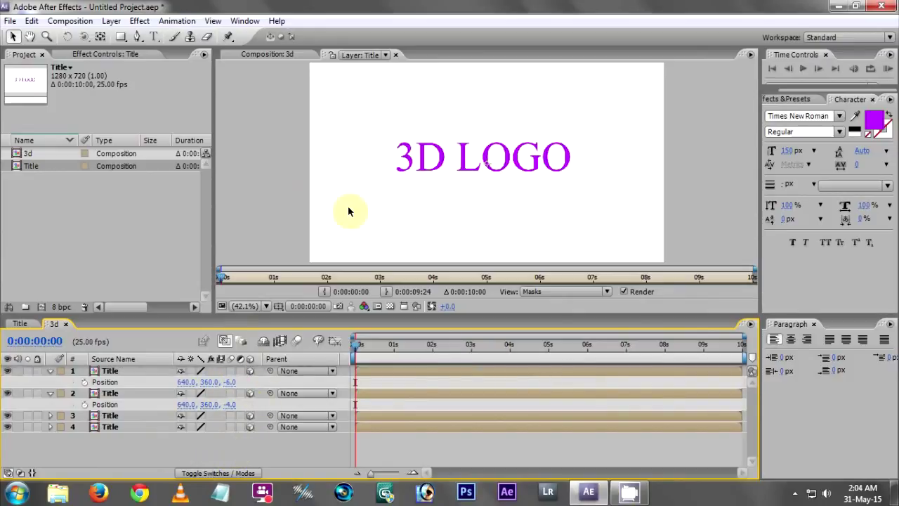
click(397, 55)
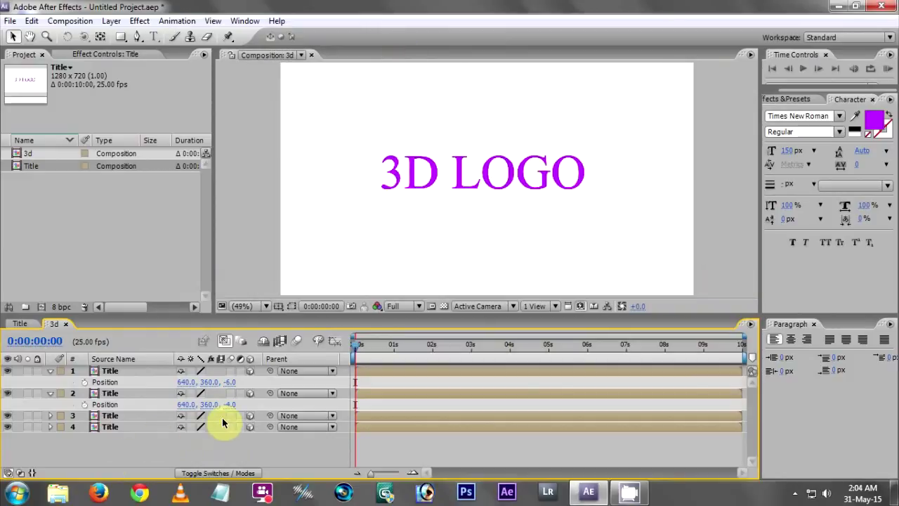
click(50, 370)
click(50, 383)
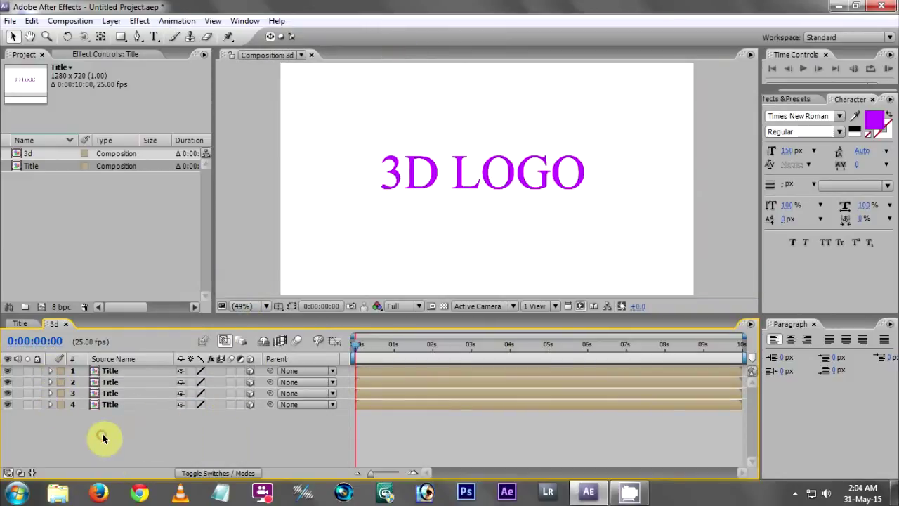
Duplicate all four Title layers together and move the four copies above the originals in the layer stack.
drag(124, 434, 131, 340)
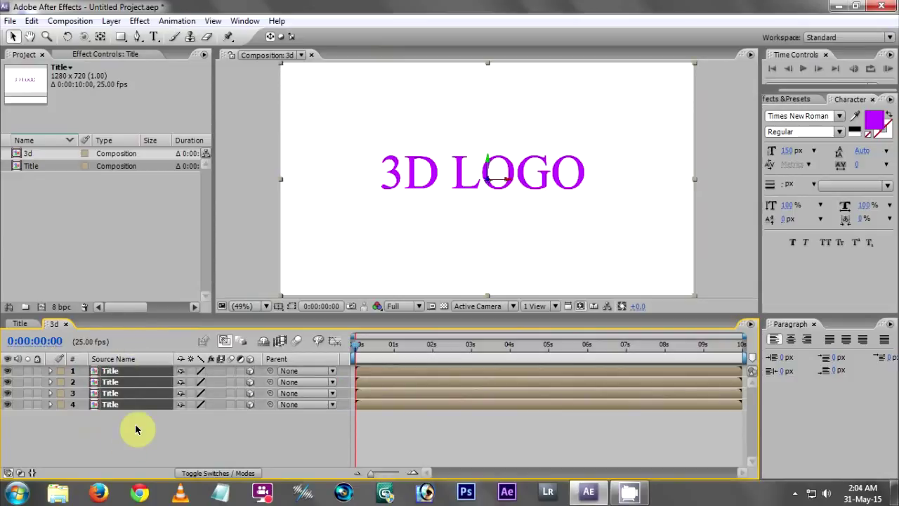
key(ctrl+d)
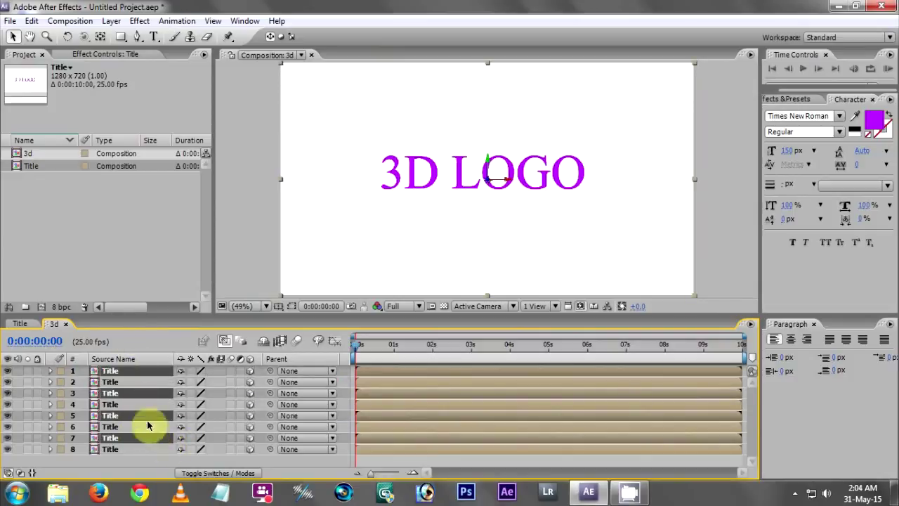
drag(159, 441, 157, 386)
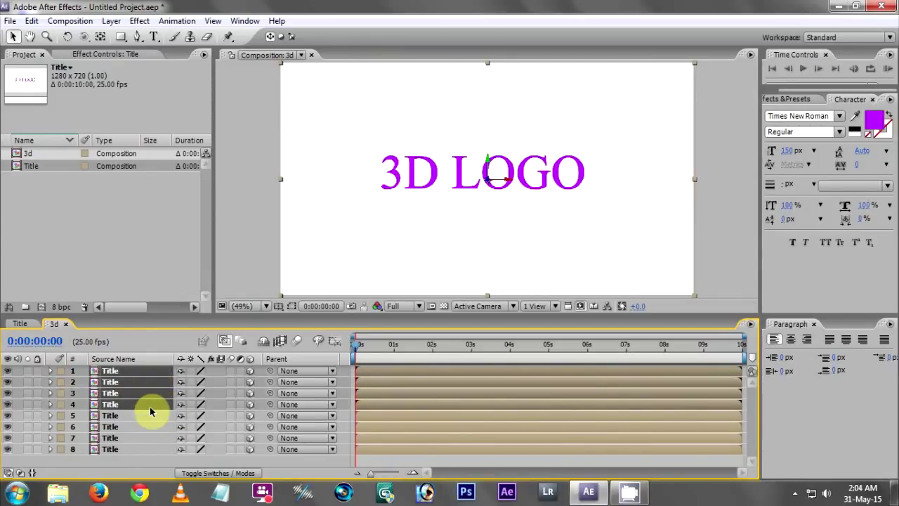
Offset the four copied Title layers together along Z to -8, -10, -12 and -14.
key(p)
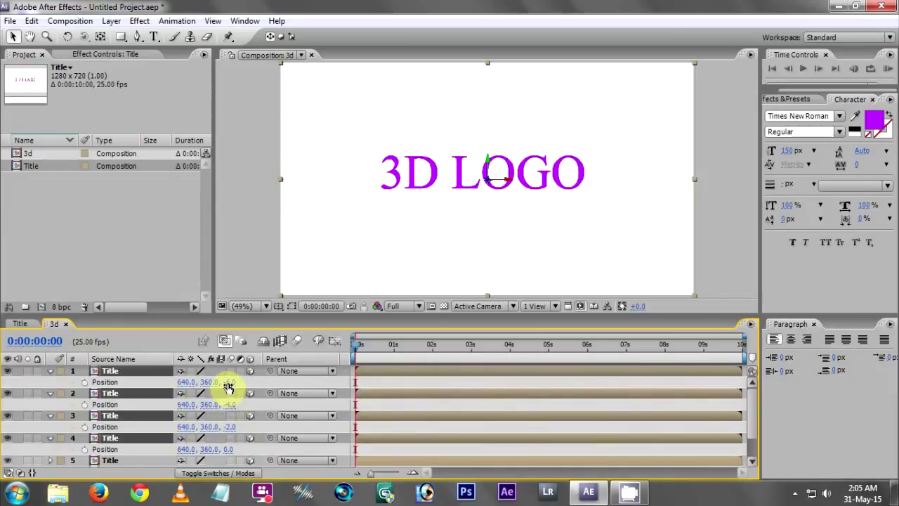
drag(229, 455, 227, 409)
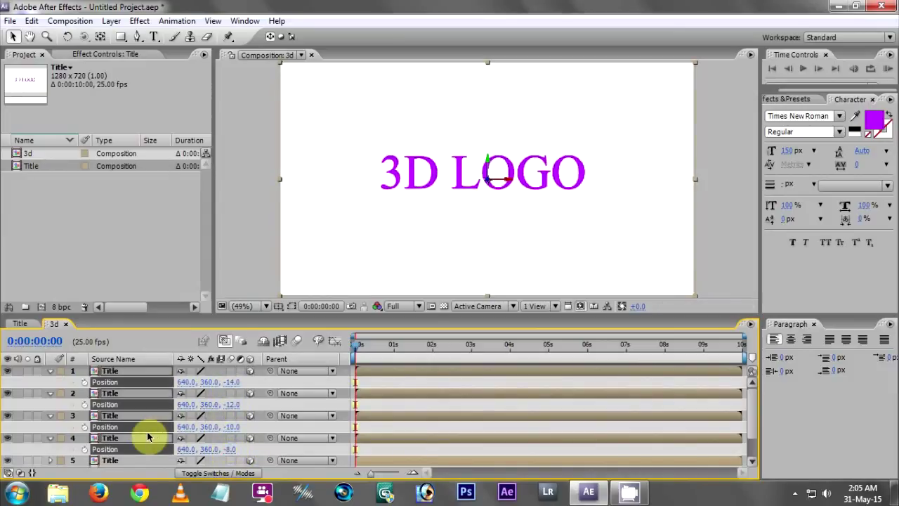
Duplicate the top four Title layers, stack the copies above them, and set their Z positions to -16, -18, -20 and -22.
key(ctrl+d)
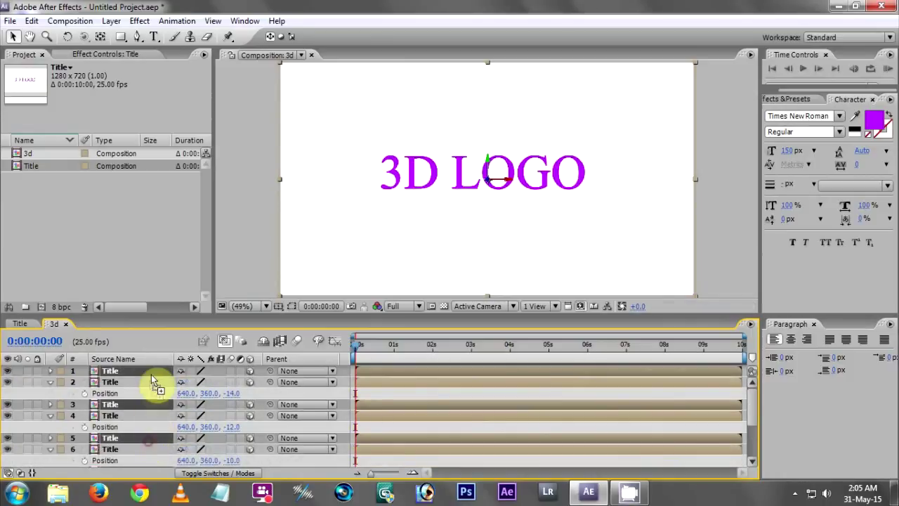
key(ctrl+z)
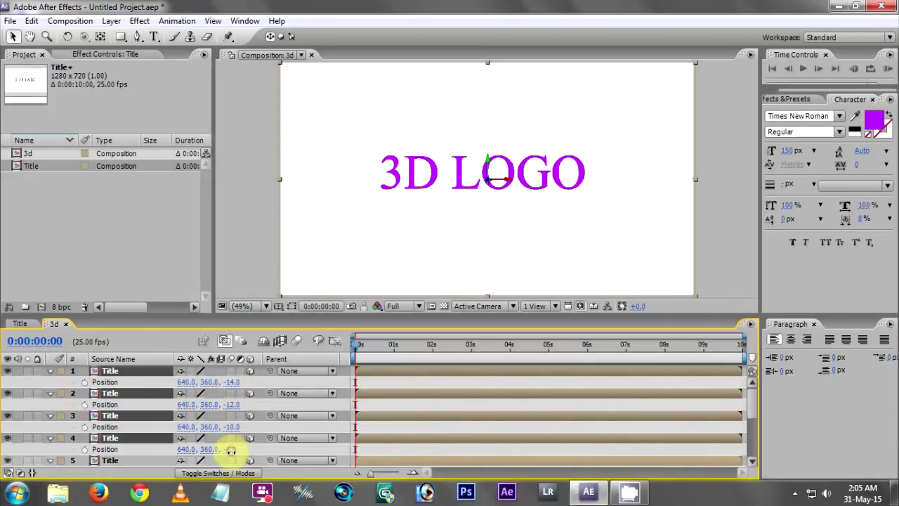
drag(231, 450, 230, 453)
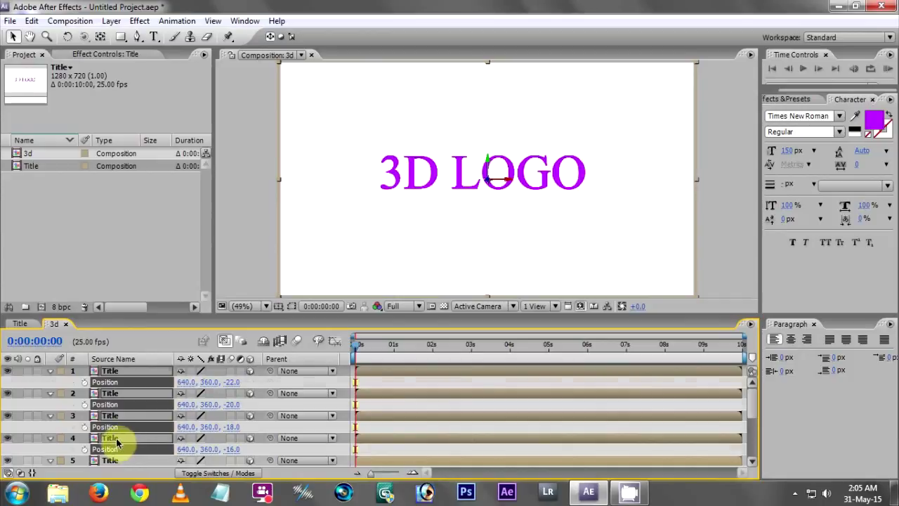
Duplicate the four uppermost Title layers again, stack the copies on top, and shift their Z positions to -24 through -30.
key(ctrl+d)
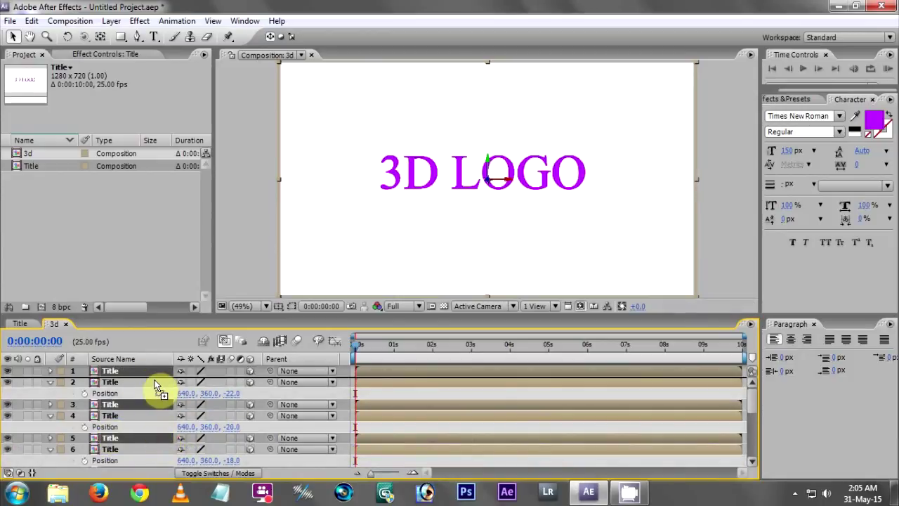
key(ctrl+z)
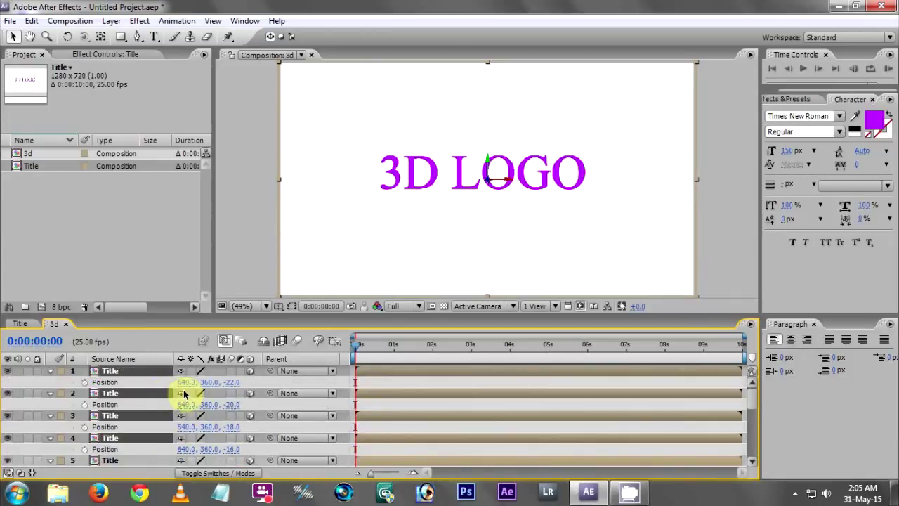
click(233, 453)
drag(233, 453, 229, 451)
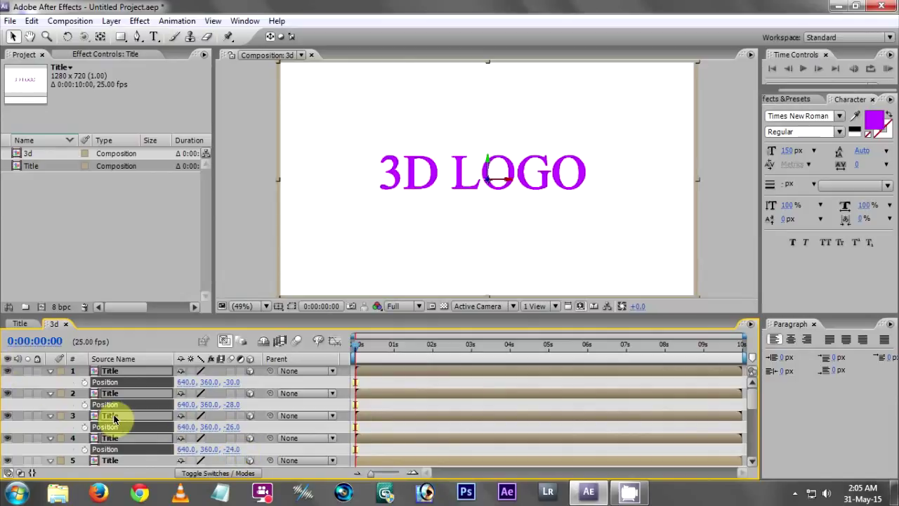
Select all Title layers in the 3d composition and collapse their Position properties.
key(p)
key(ctrl+a)
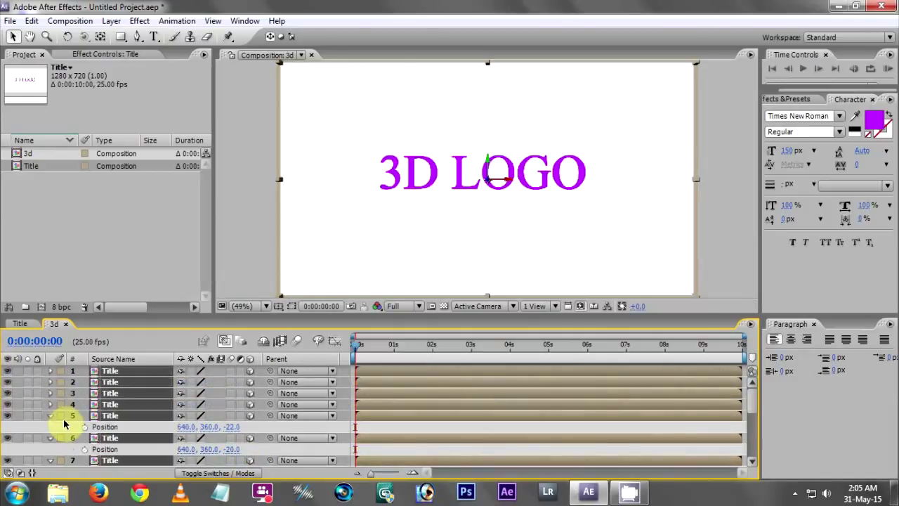
key(p)
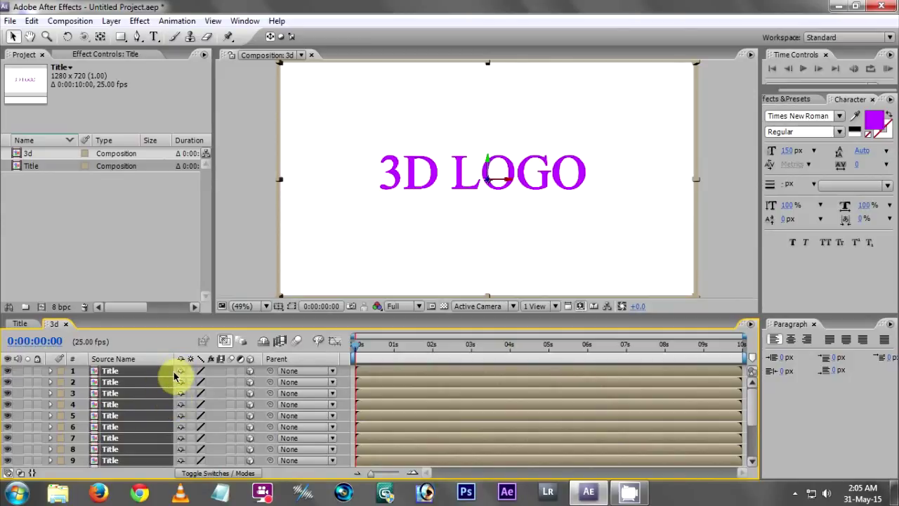
Create a new composition named "shadows" with the HDV/HDTV 720 25 preset and a 10-second duration.
click(70, 20)
click(77, 36)
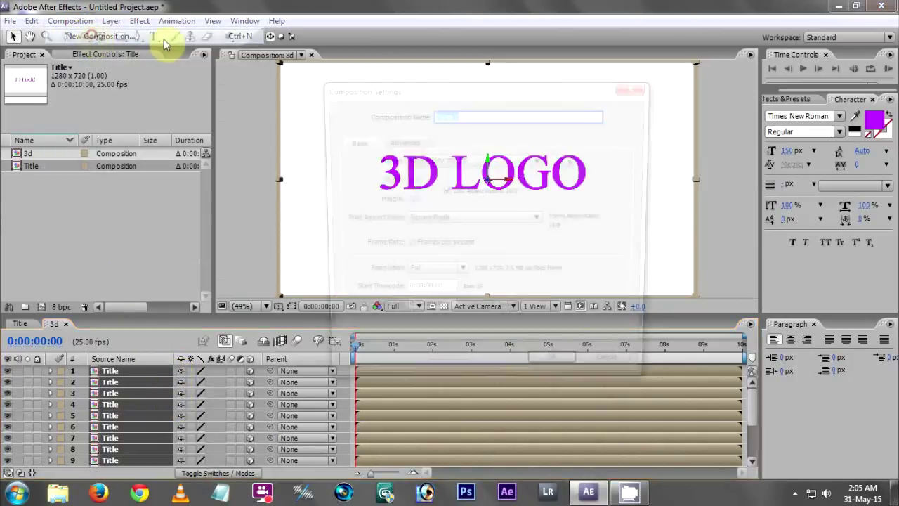
text(sh)
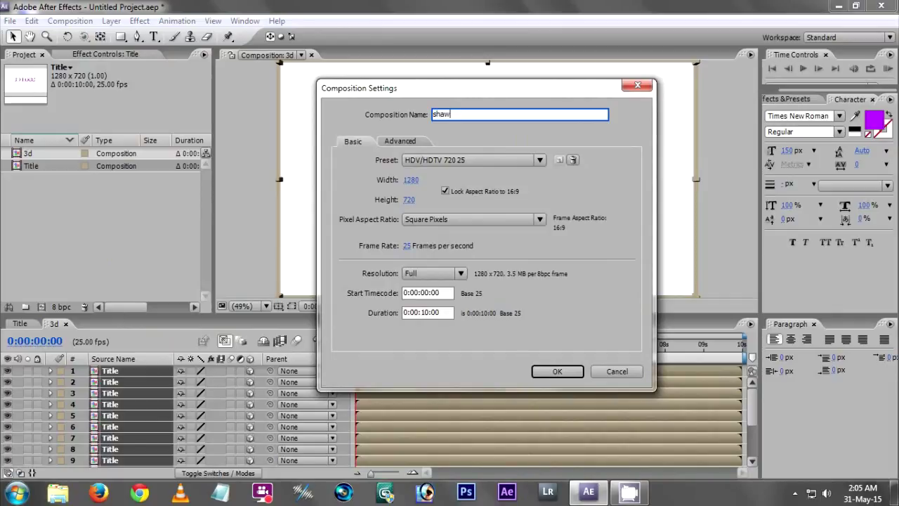
text(adows)
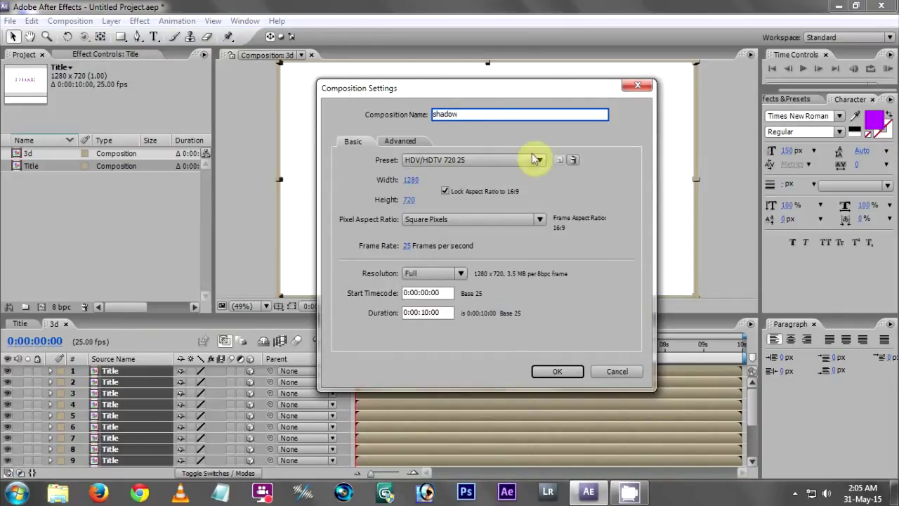
click(563, 370)
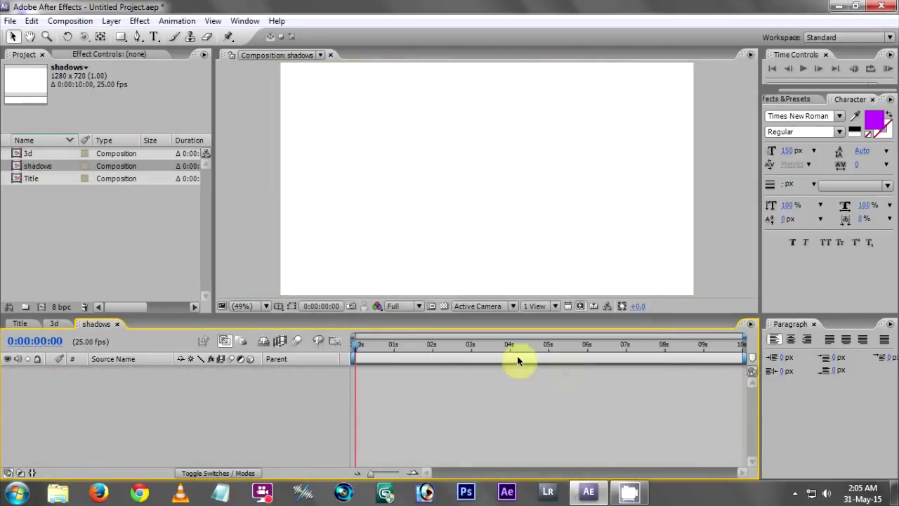
Add the Title composition as a layer in the shadows composition.
click(126, 274)
click(33, 179)
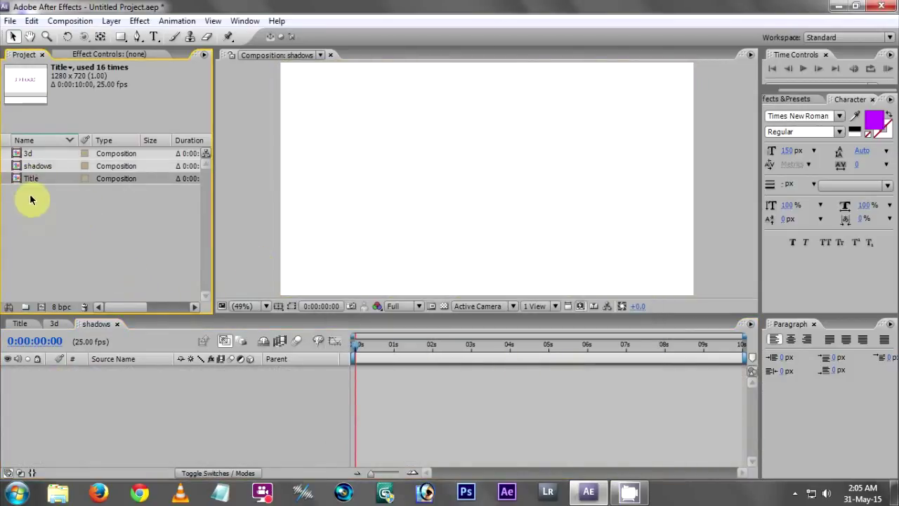
drag(35, 178, 118, 393)
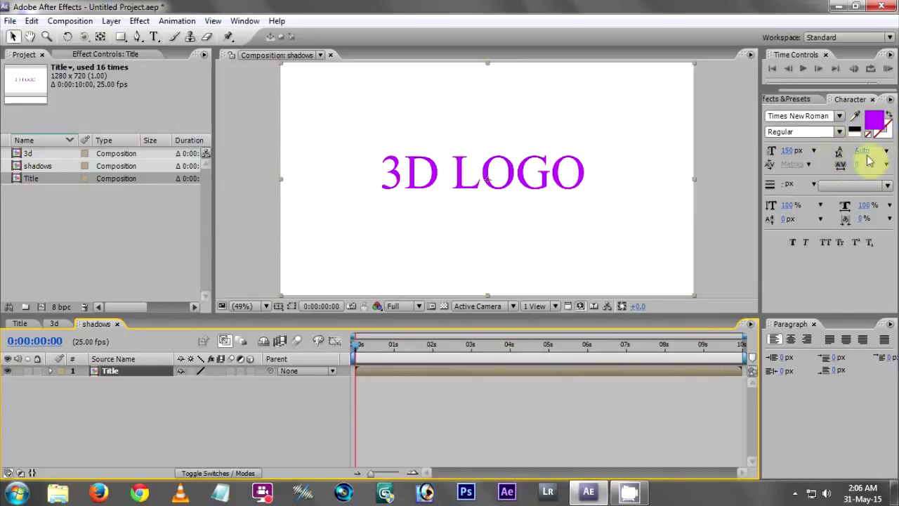
Find the Tint effect and apply it to the Title layer in the shadows composition.
click(798, 103)
click(815, 113)
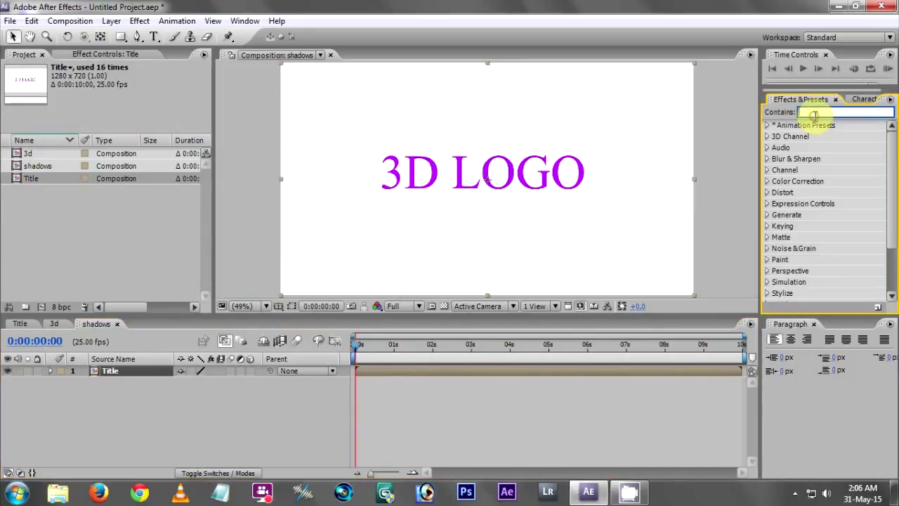
text(tint)
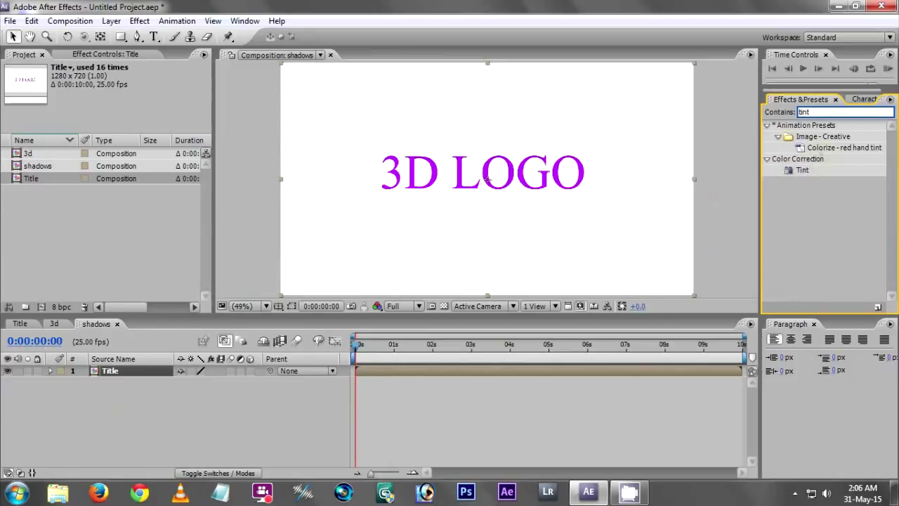
click(803, 173)
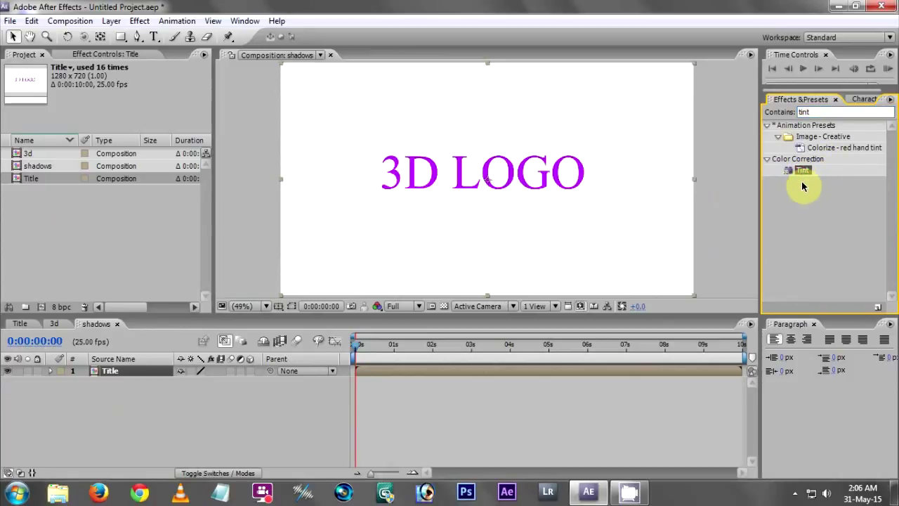
drag(803, 175, 122, 371)
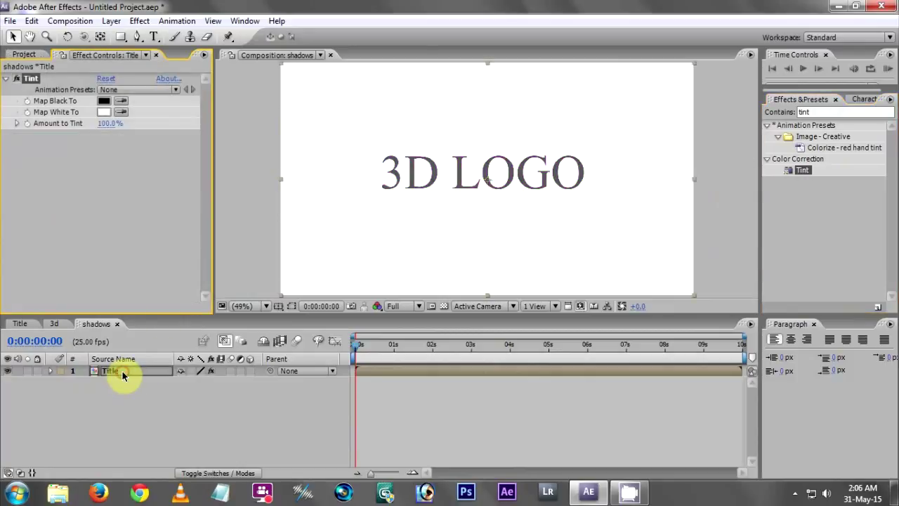
Set the Tint effect's Map White To color to black (000000) and collapse the effect's settings.
click(105, 115)
click(539, 376)
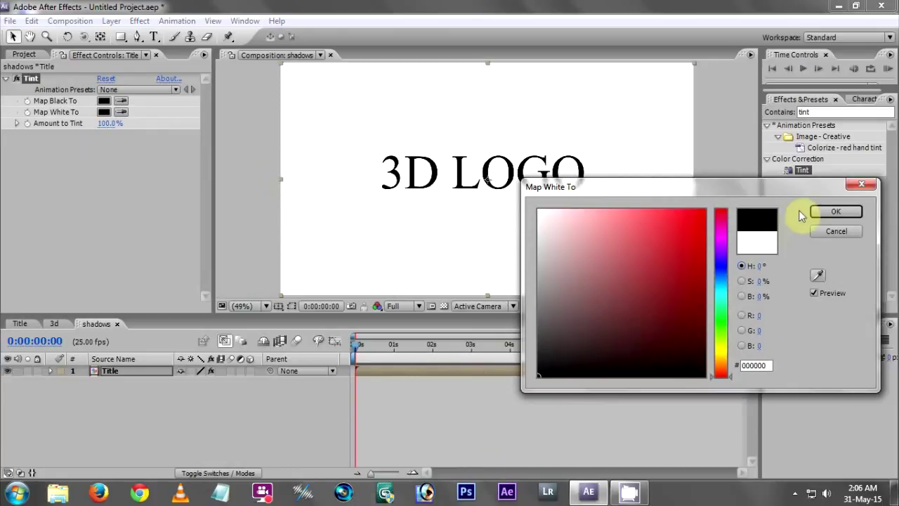
click(828, 210)
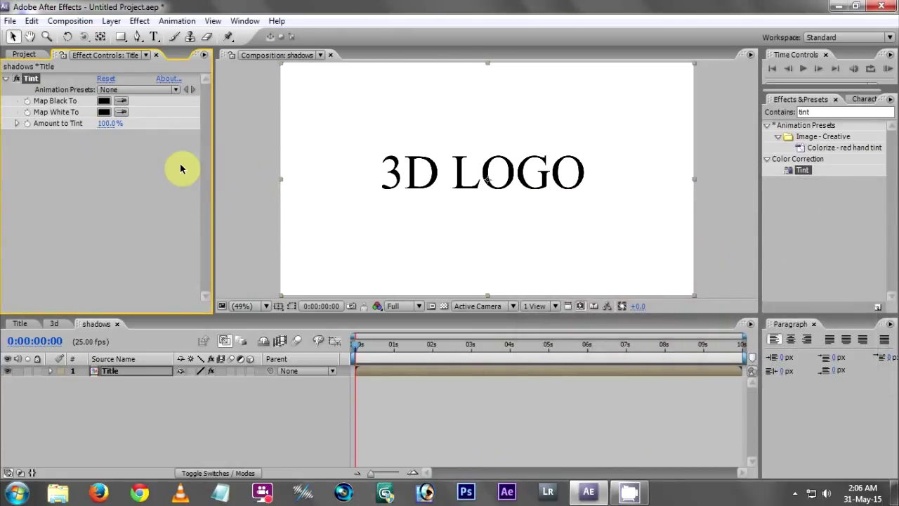
click(121, 174)
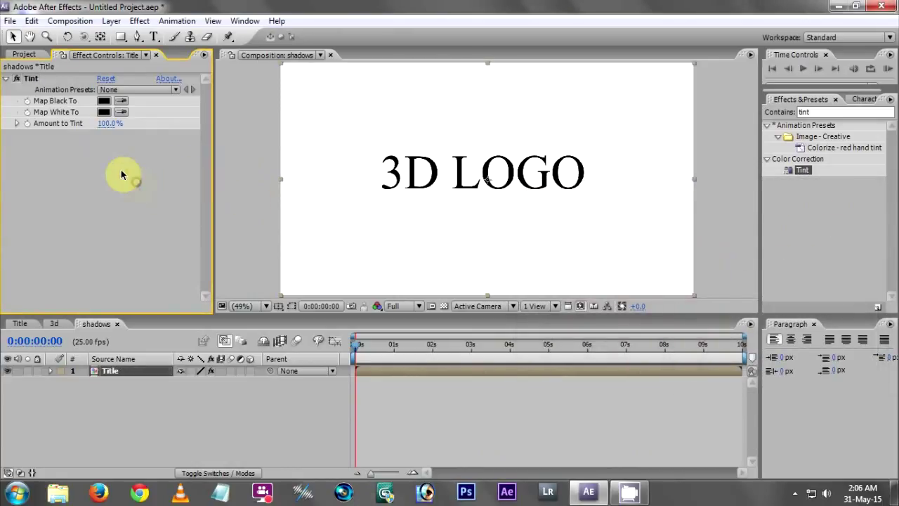
click(9, 80)
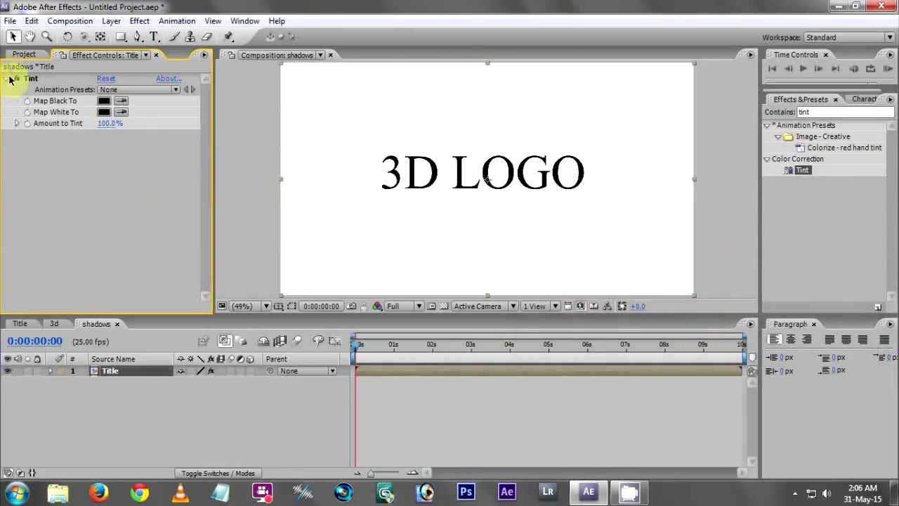
Search the effects for "cc" and apply CC Radial Blur to the Title layer below Tint.
click(814, 112)
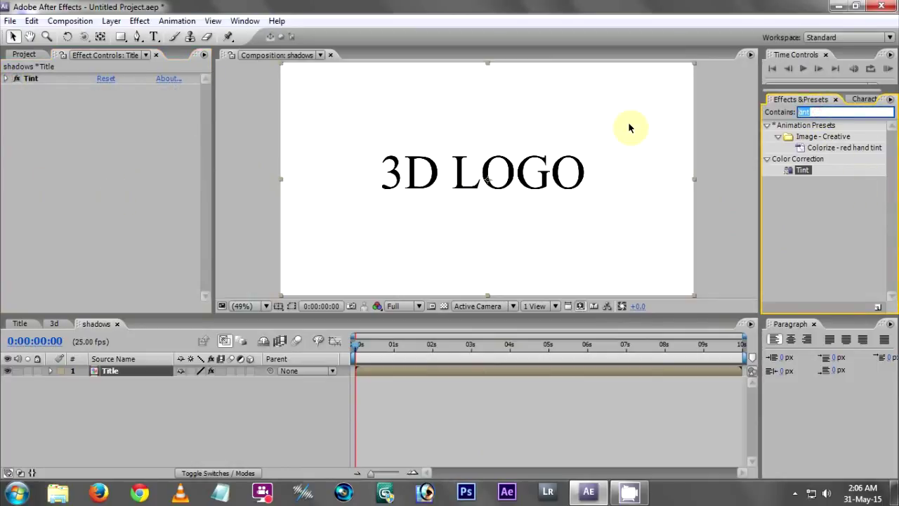
text(cc)
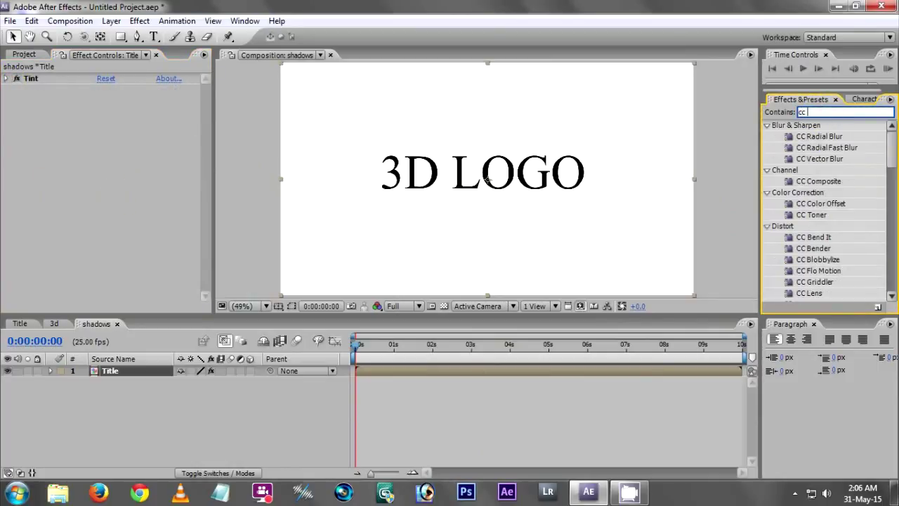
click(815, 136)
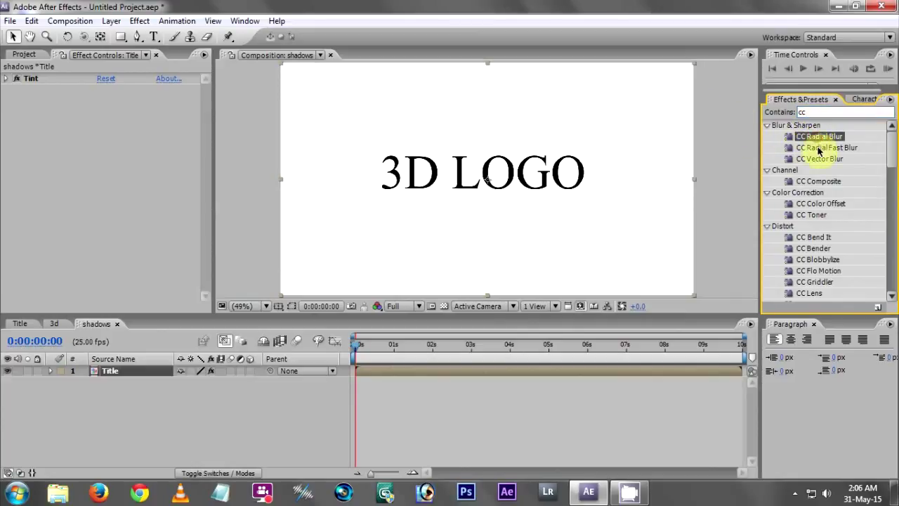
drag(814, 138, 100, 132)
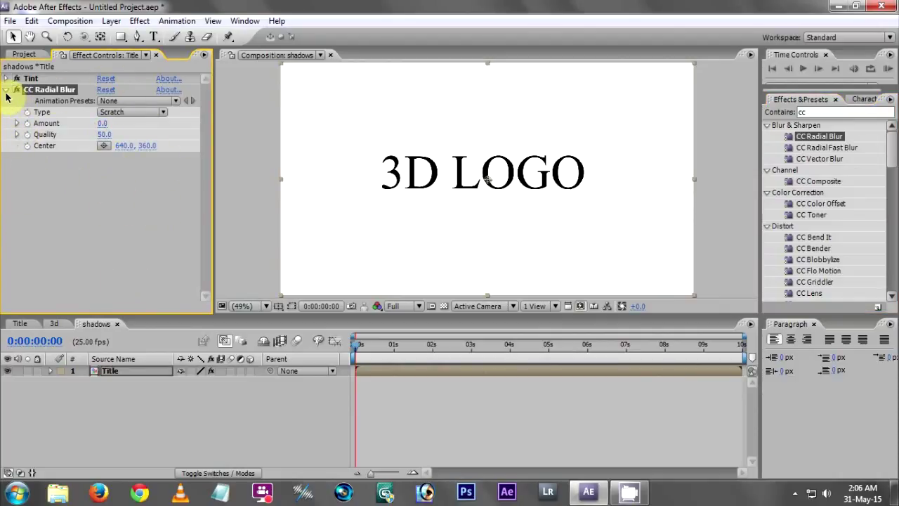
Set the CC Radial Blur type to Fading Zoom and its amount to 70.
click(124, 114)
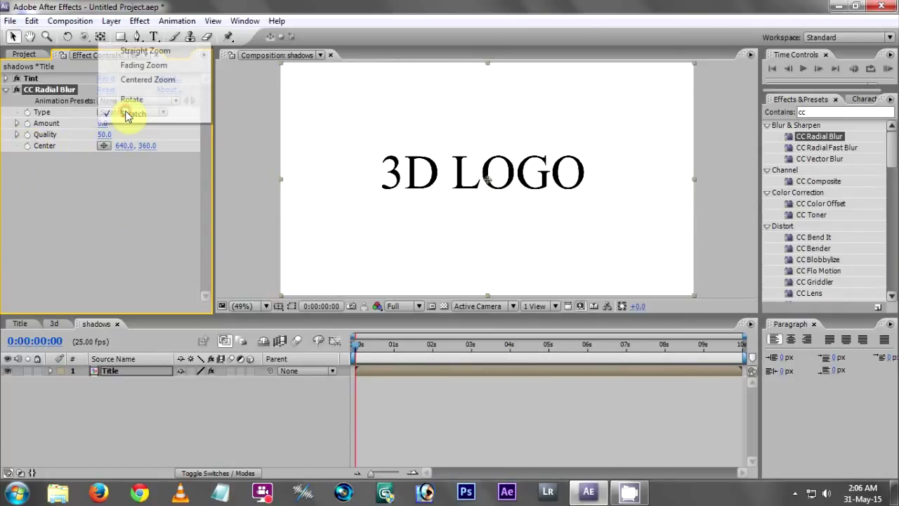
click(145, 65)
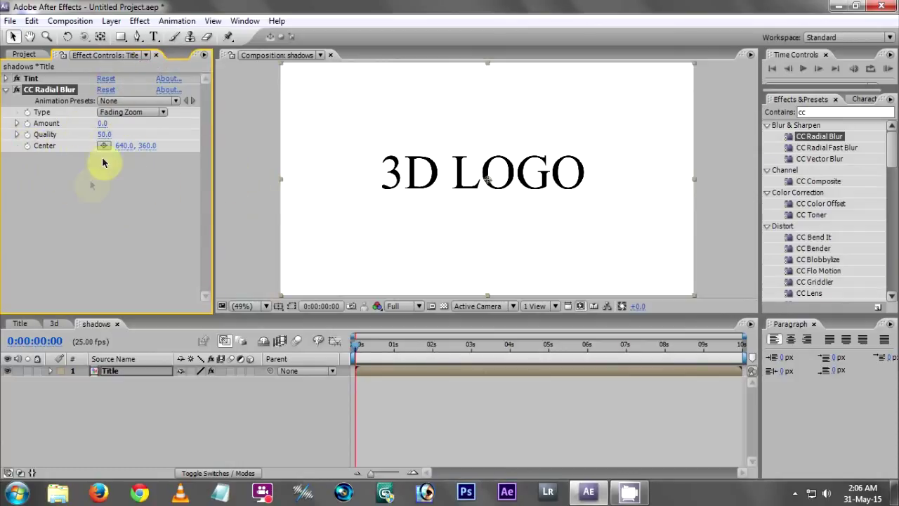
drag(103, 123, 155, 133)
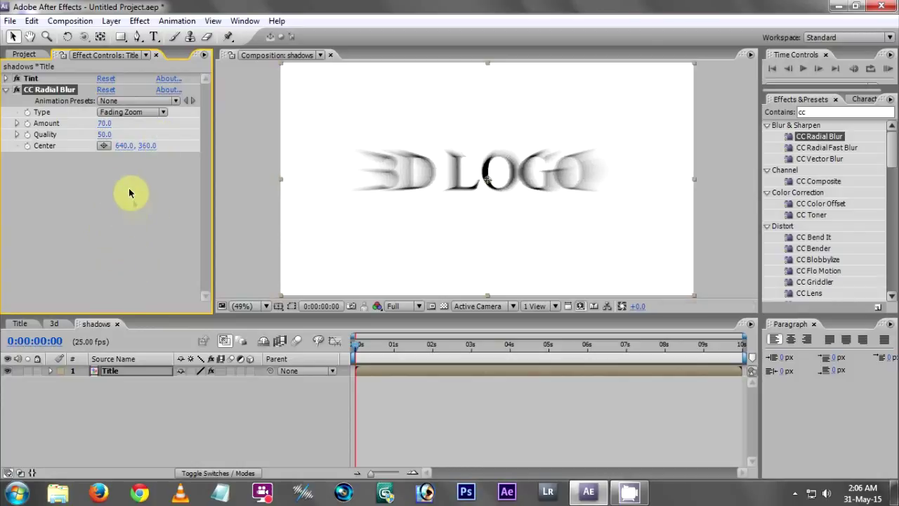
Reduce the CC Radial Blur amount to 22 and move its center above the frame, to about 628, -45.
click(106, 147)
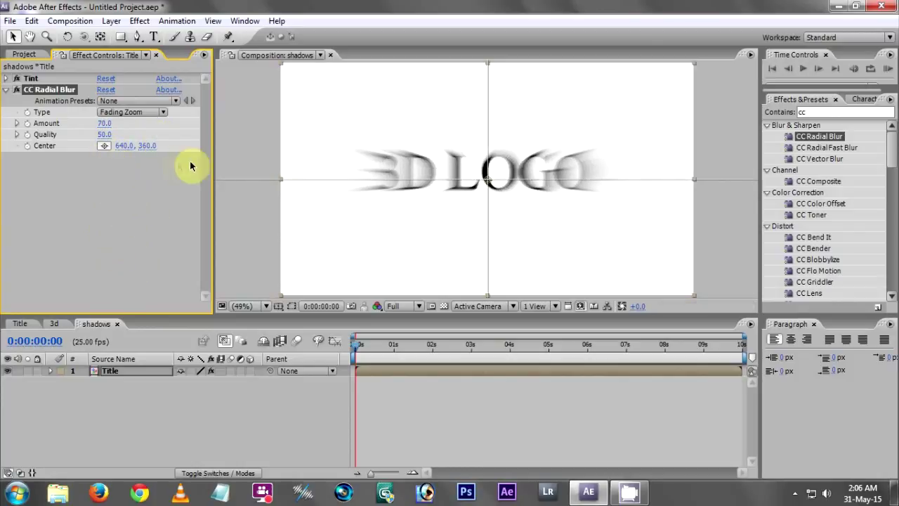
click(454, 127)
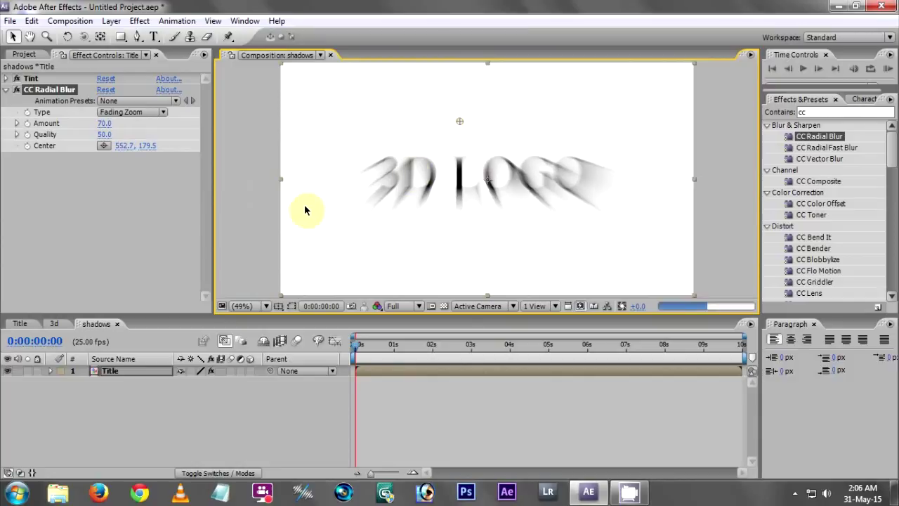
mouse_move(95, 126)
mouse_down()
mouse_move(80, 133)
mouse_move(89, 133)
mouse_up()
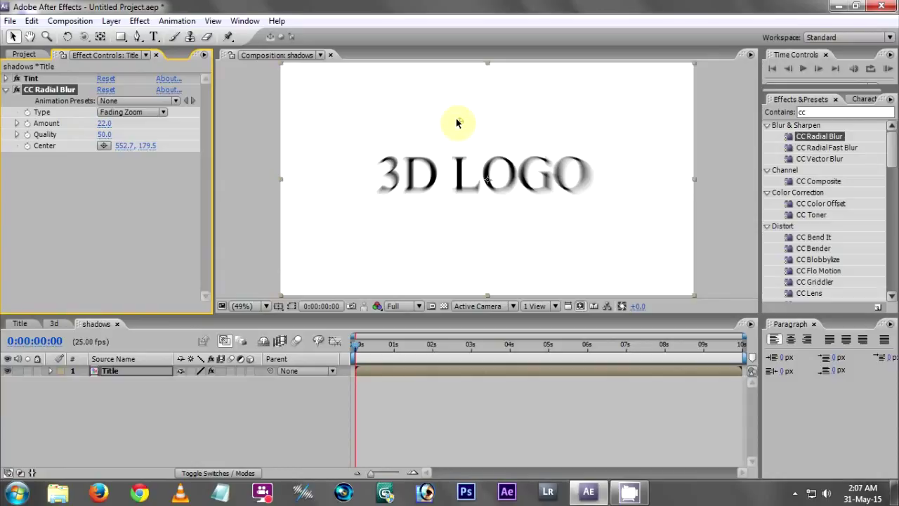
drag(471, 118, 481, 46)
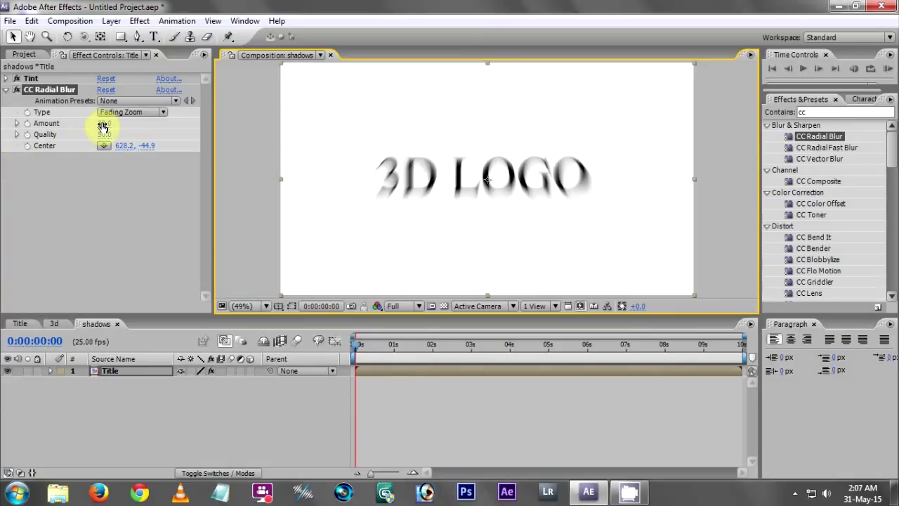
Set the CC Radial Blur amount to 21, and search the effects for "fast" to apply Fast Blur below it.
drag(113, 122, 100, 125)
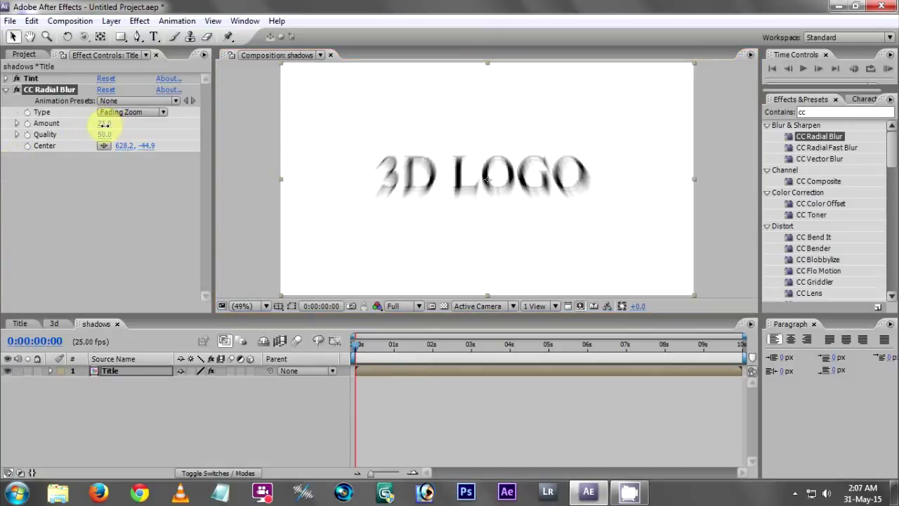
click(135, 213)
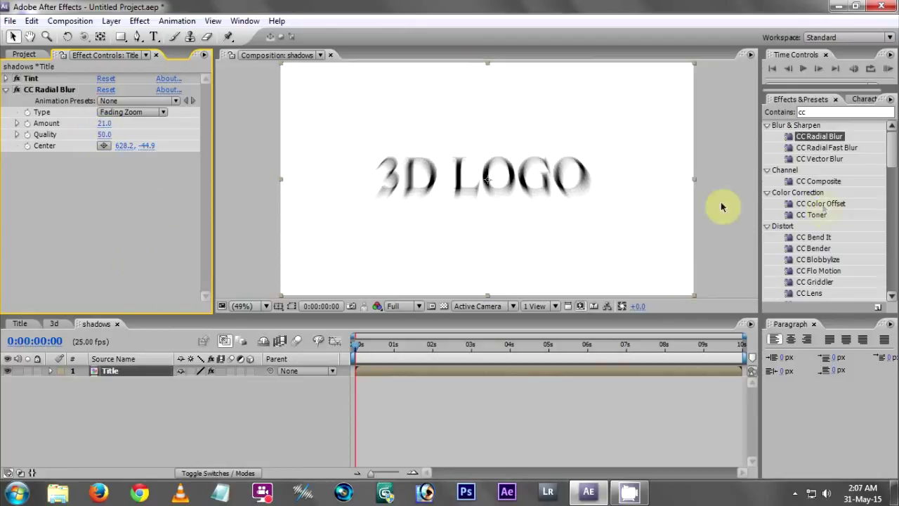
click(814, 112)
text(fast)
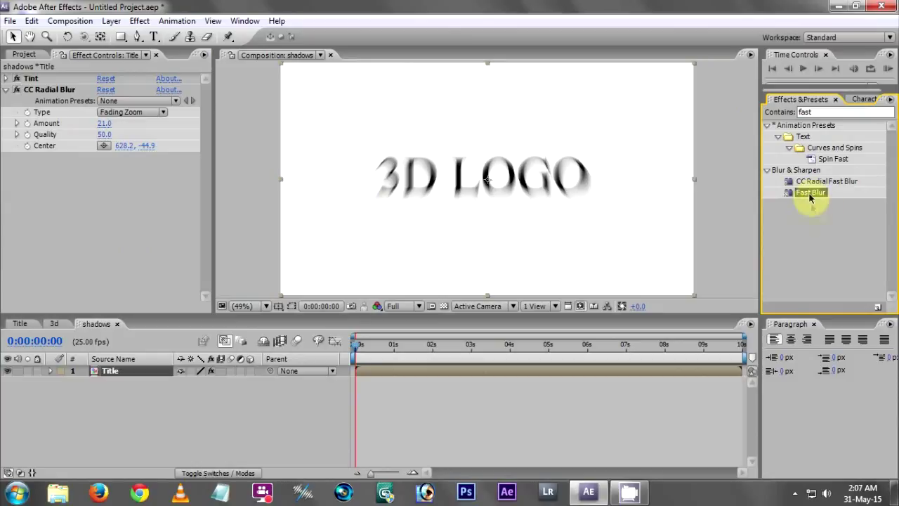
drag(833, 203, 73, 196)
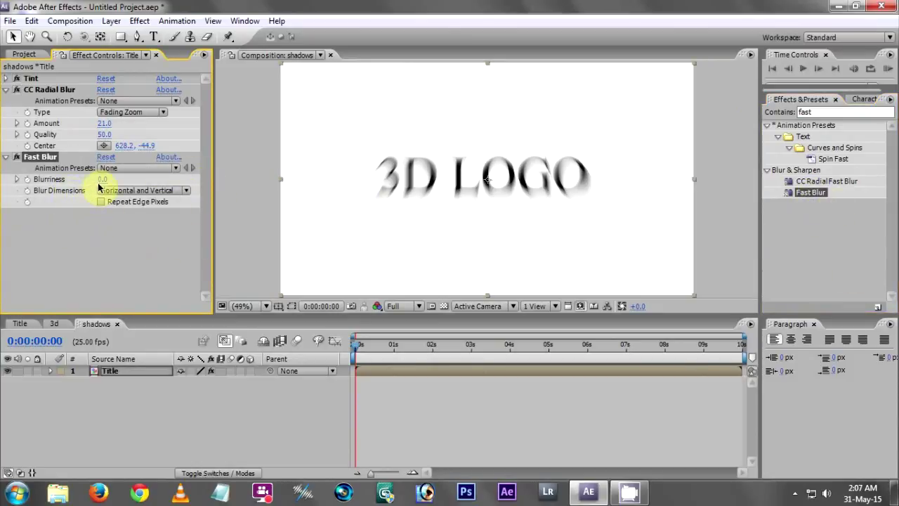
Set the Fast Blur blurriness to about 8 and collapse the Fast Blur and CC Radial Blur settings.
mouse_move(101, 184)
mouse_down()
mouse_move(118, 182)
mouse_move(109, 183)
mouse_up()
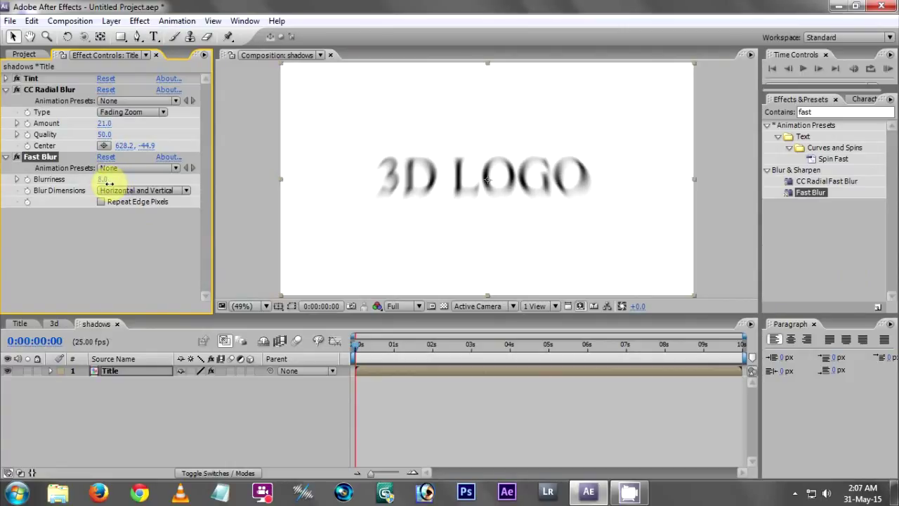
click(15, 157)
click(5, 157)
click(7, 89)
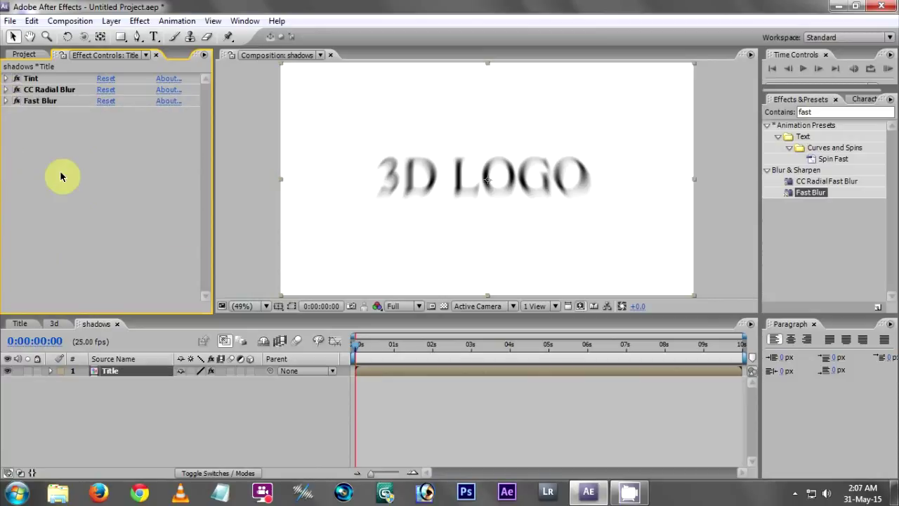
Create a new composition named "final" with the HDV/HDTV 720 25 preset and a 10-second duration.
click(78, 20)
click(97, 38)
text(final)
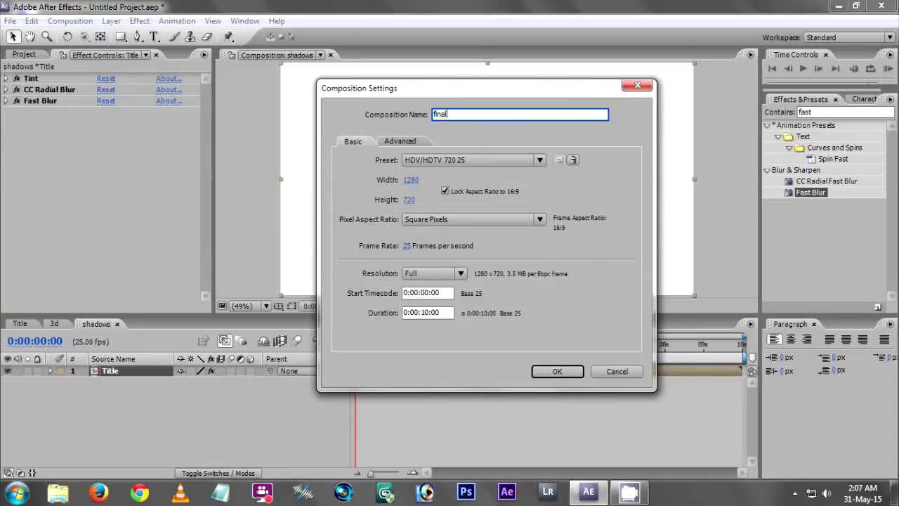
click(555, 370)
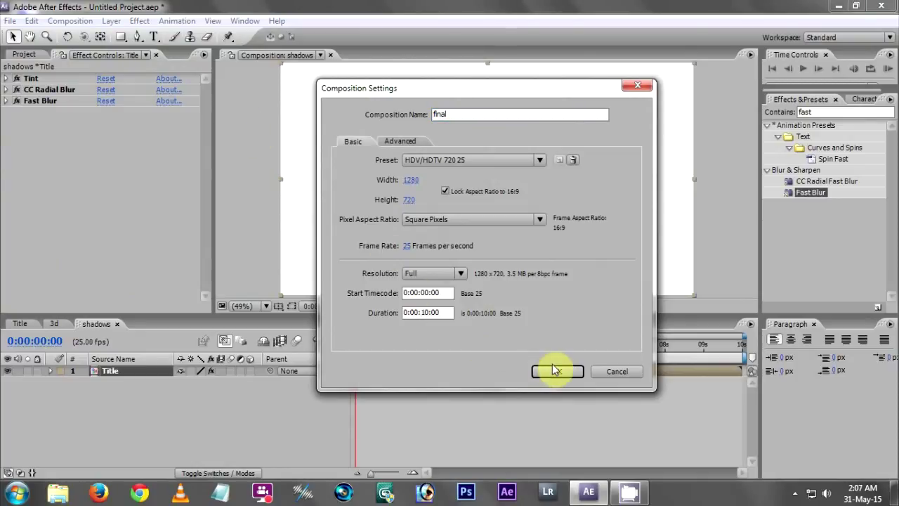
click(102, 264)
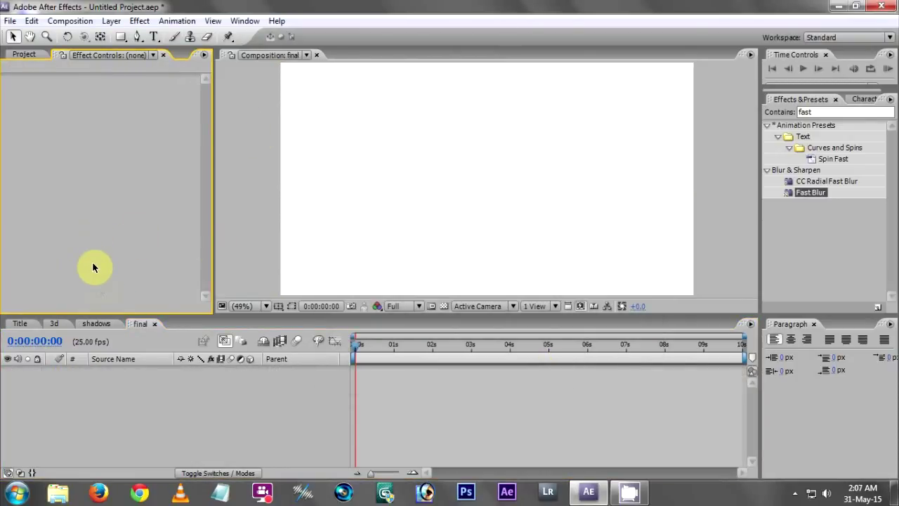
Add a white 1280 x 720 solid named "bg" to the final composition.
click(26, 55)
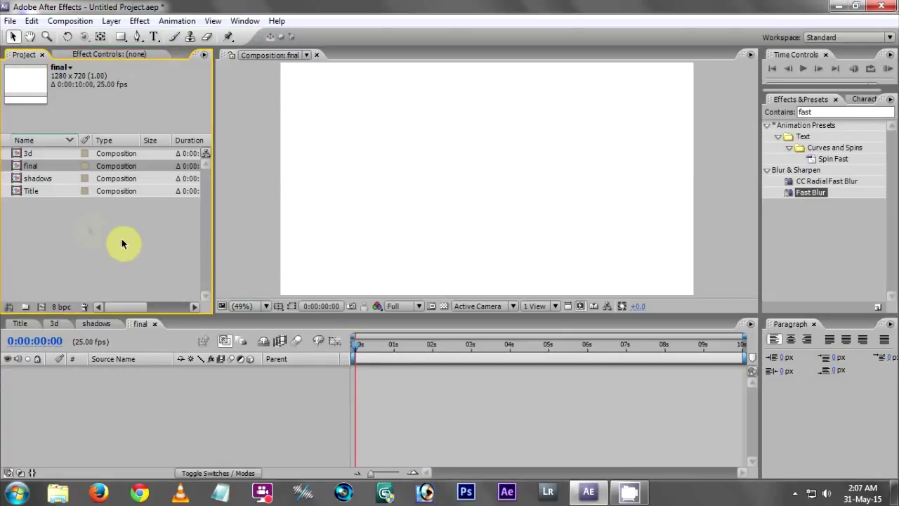
right_click(146, 398)
mouse_move(224, 406)
click(350, 317)
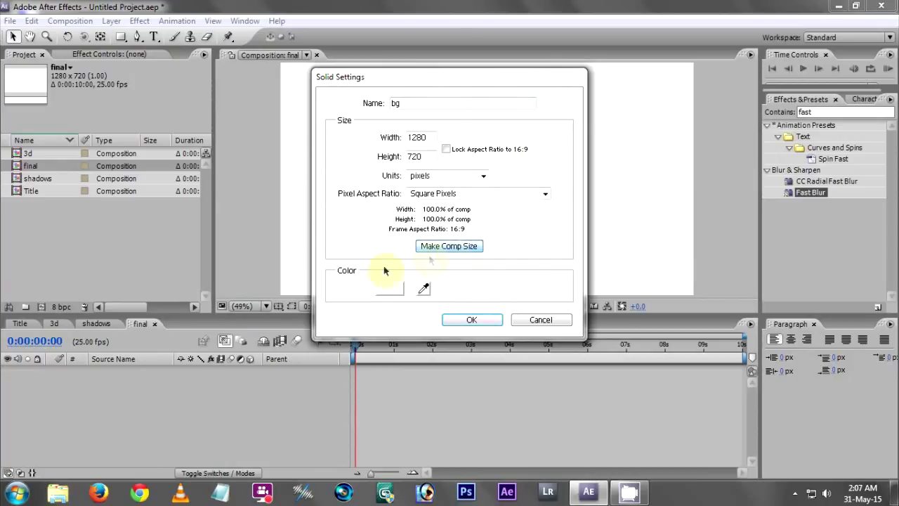
click(481, 319)
Search the effects for "ramp" and apply Ramp to the bg layer.
click(801, 112)
drag(819, 112, 729, 130)
text(ramp)
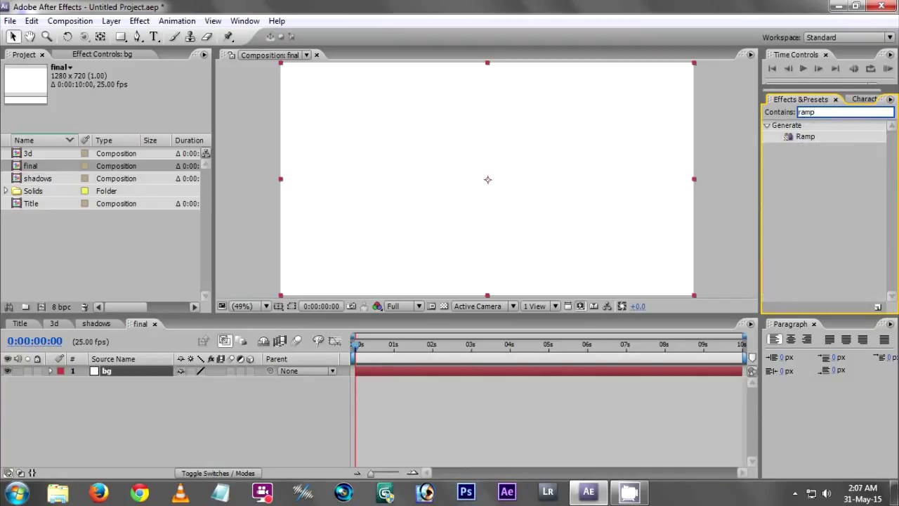
click(805, 137)
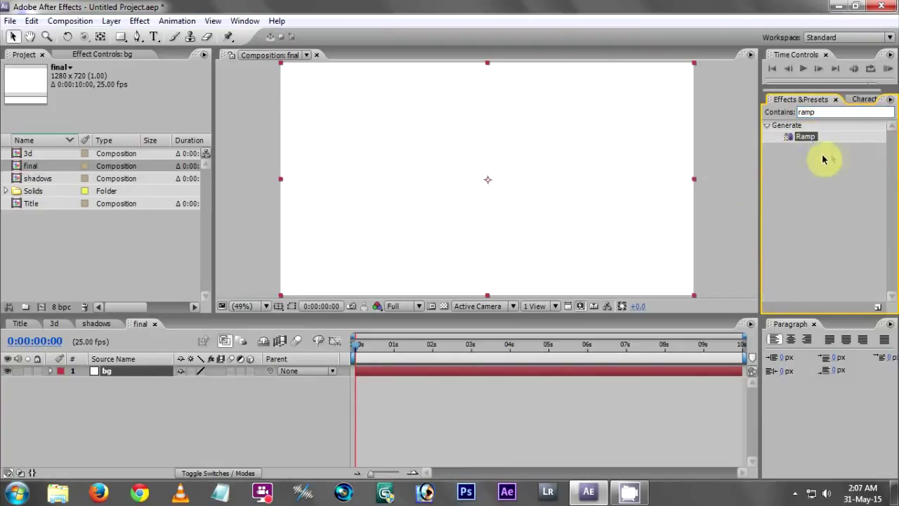
drag(802, 138, 128, 376)
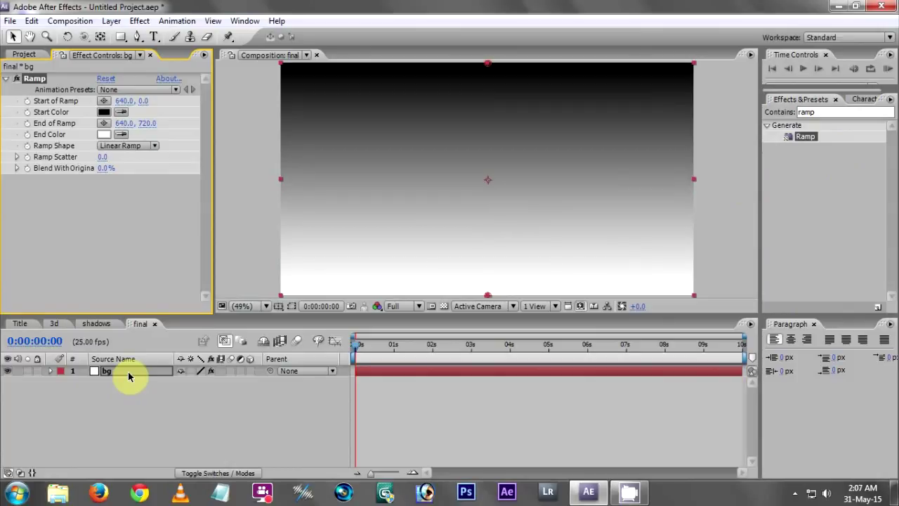
Set the Ramp shape to Radial Ramp and its start color to white (FFFFFF).
click(112, 146)
click(140, 165)
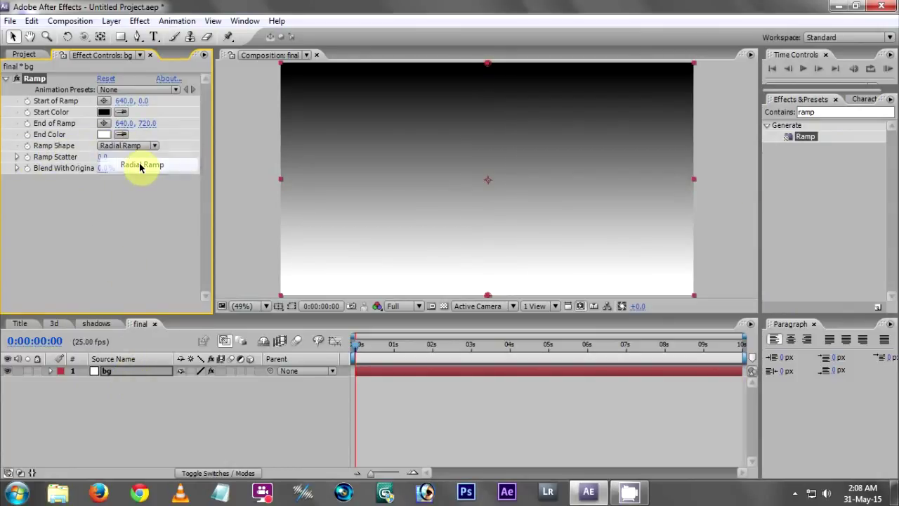
click(104, 113)
drag(545, 254, 535, 217)
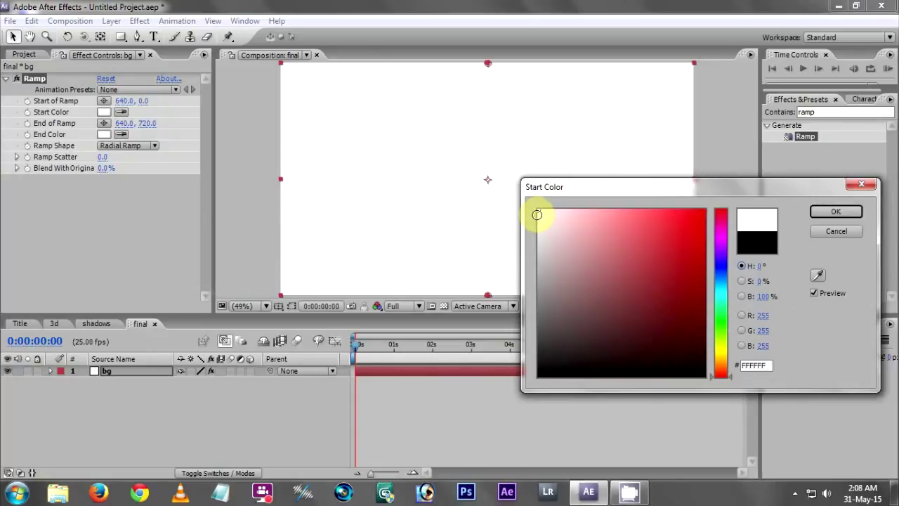
click(834, 211)
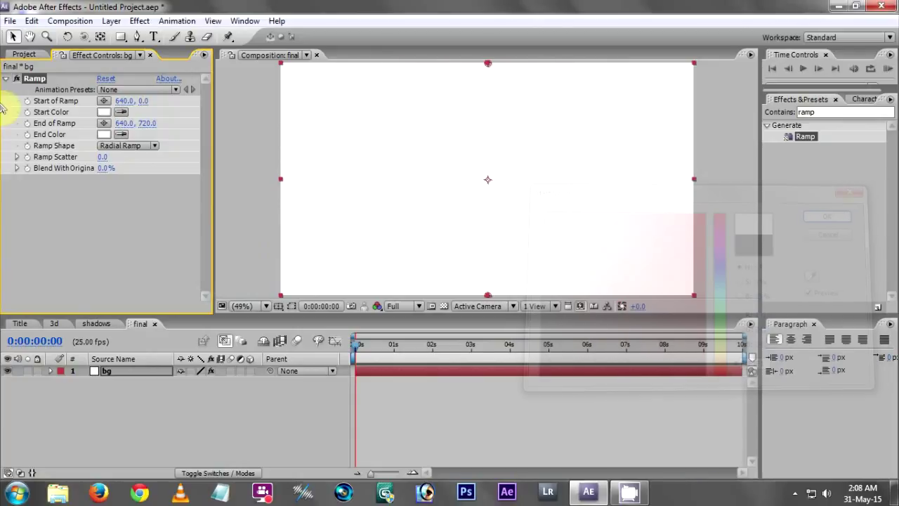
Set the Ramp's end color to dark grey.
click(103, 134)
drag(548, 315, 521, 348)
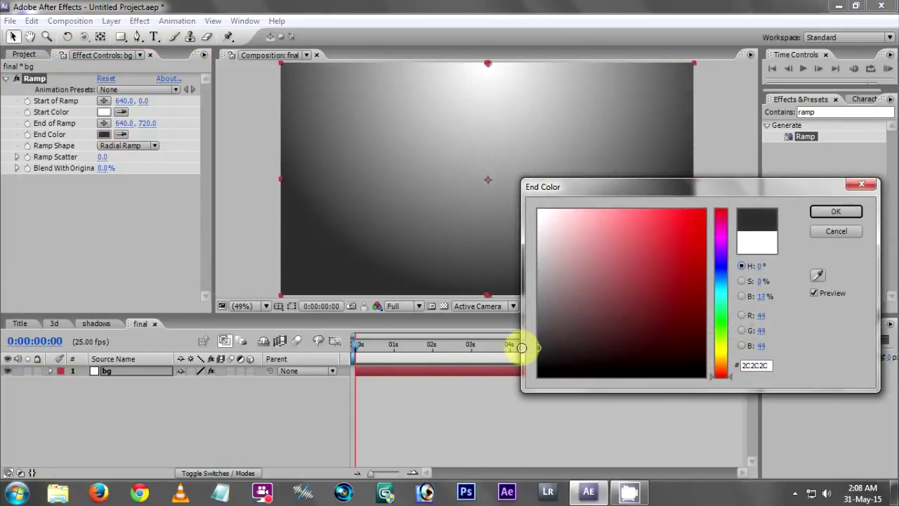
click(829, 213)
Place the start of the ramp near the frame center, about 644, 363, and its end outside the frame, about 1640, 993.
click(104, 101)
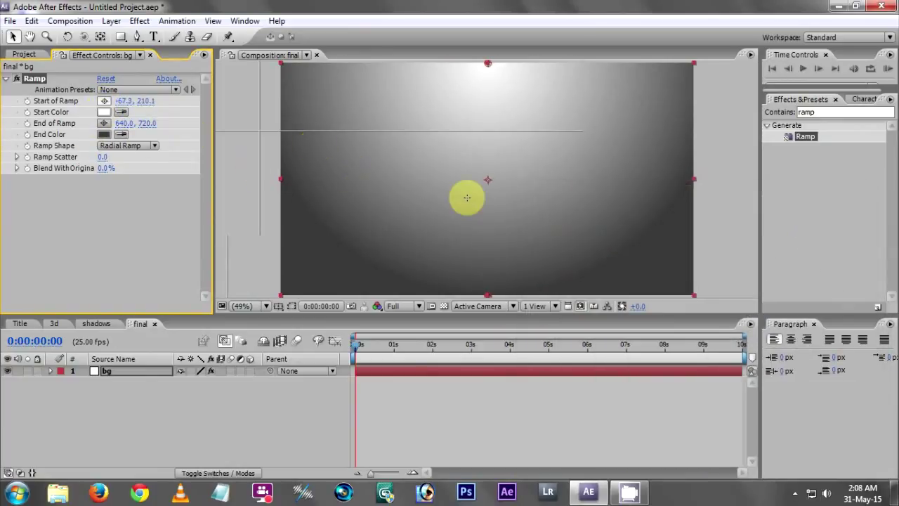
click(488, 181)
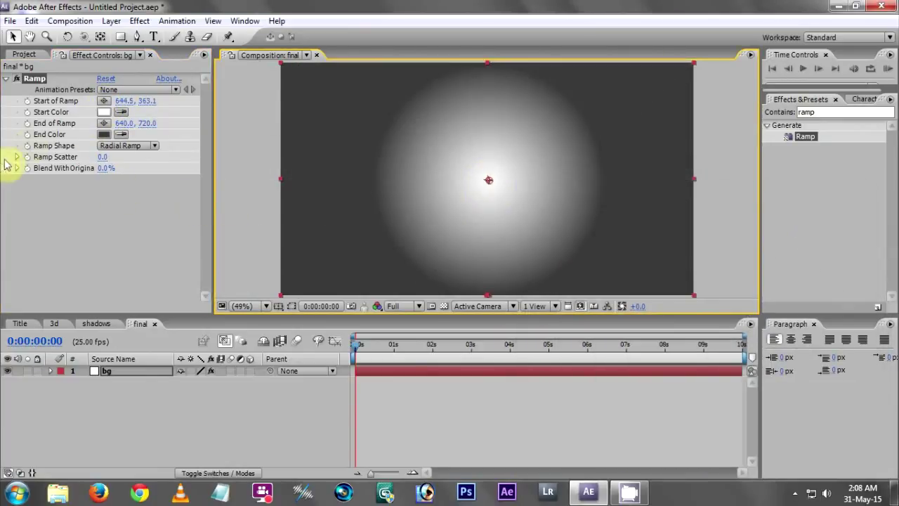
click(104, 123)
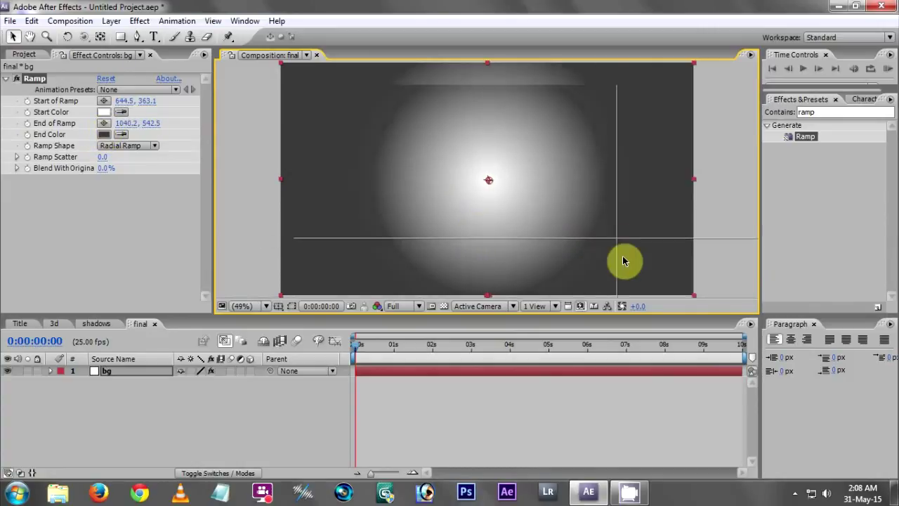
click(642, 253)
drag(658, 271, 814, 388)
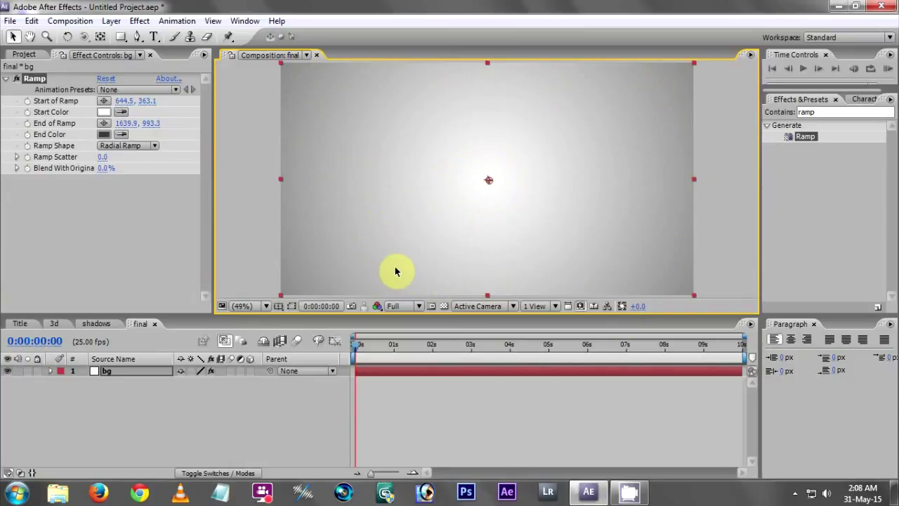
click(139, 399)
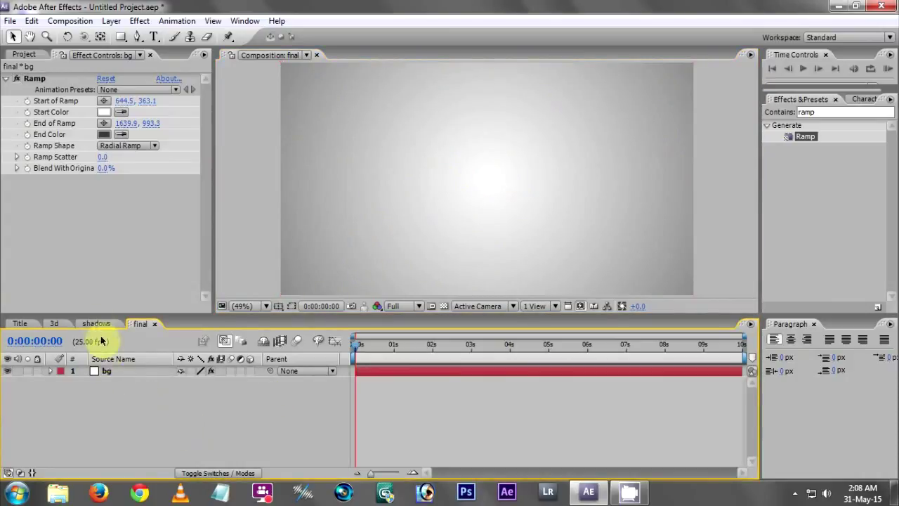
Add the shadows composition above bg in the final composition, and the 3d composition above shadows.
click(27, 55)
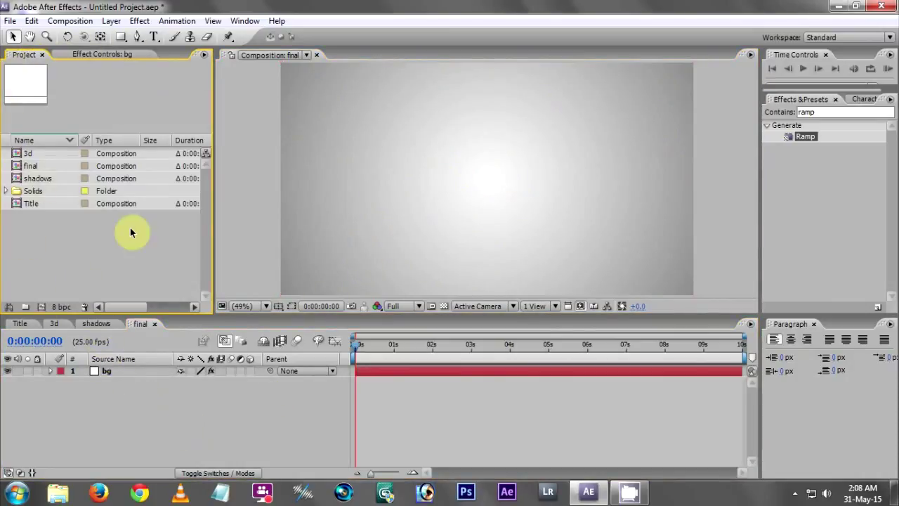
click(37, 178)
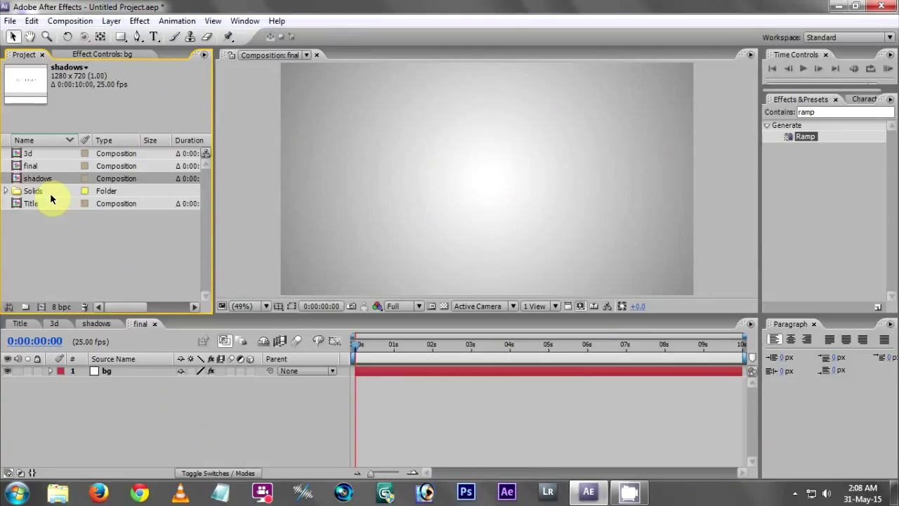
drag(41, 181, 126, 367)
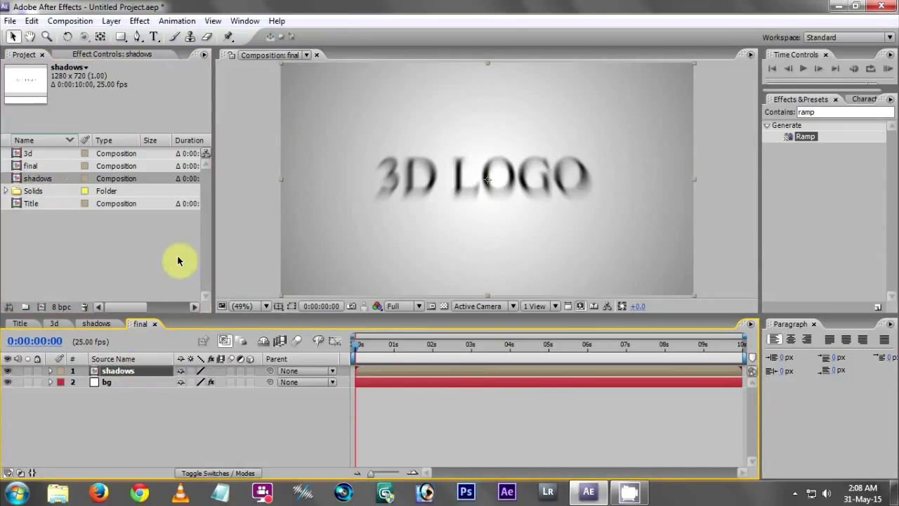
click(49, 154)
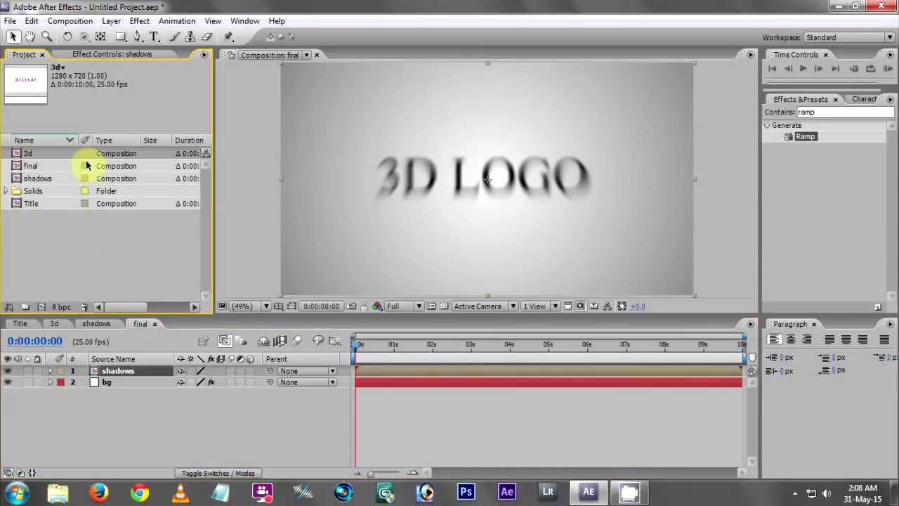
drag(44, 155, 125, 373)
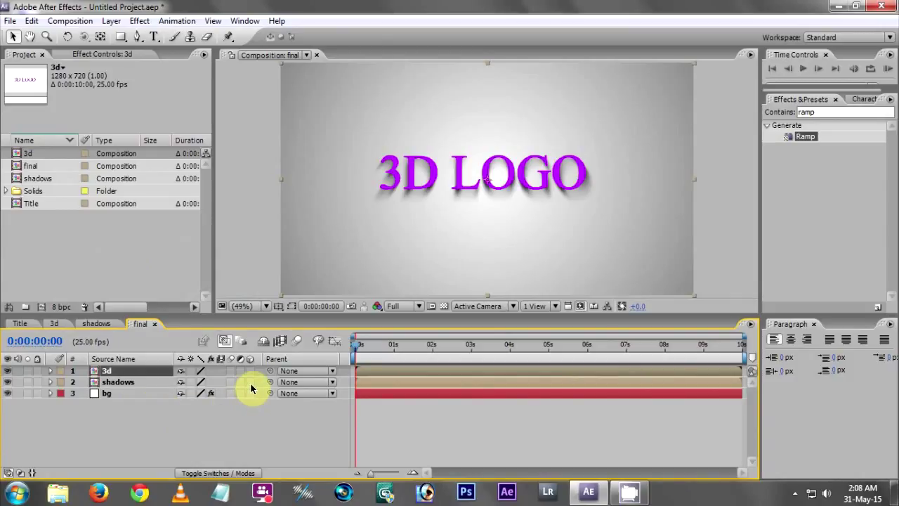
Make the 3d and shadows layers three-dimensional and add a camera to the final composition.
drag(251, 378, 247, 398)
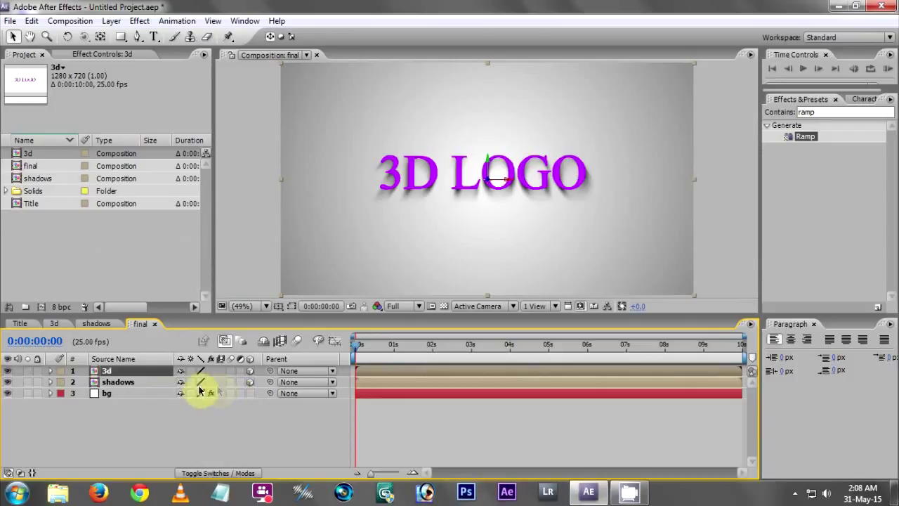
click(185, 425)
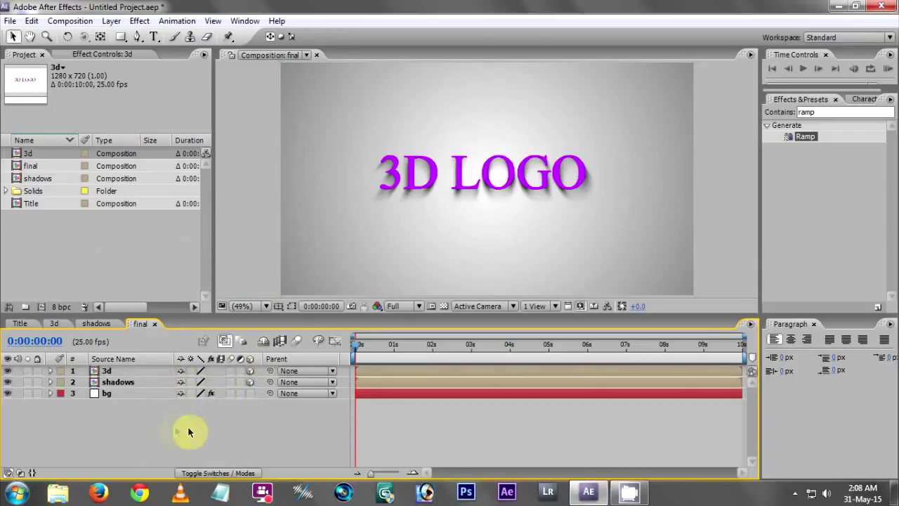
right_click(186, 427)
mouse_move(231, 409)
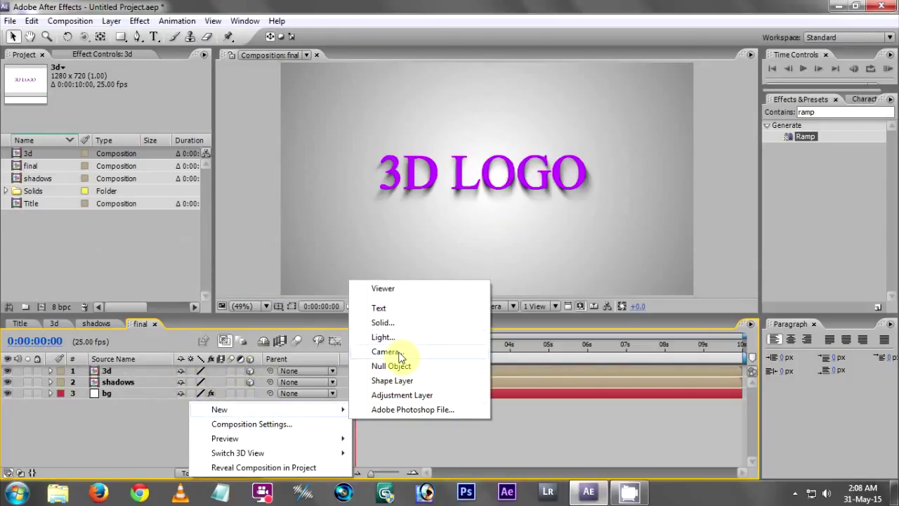
click(385, 351)
click(565, 354)
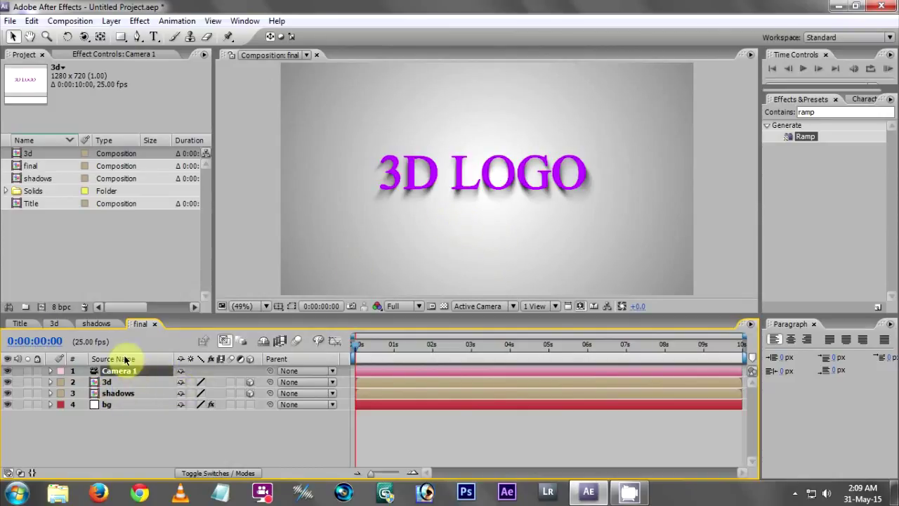
Orbit the camera around the logo with the Orbit Camera tool to view it from an angle.
click(83, 36)
drag(457, 201, 462, 166)
drag(518, 202, 481, 198)
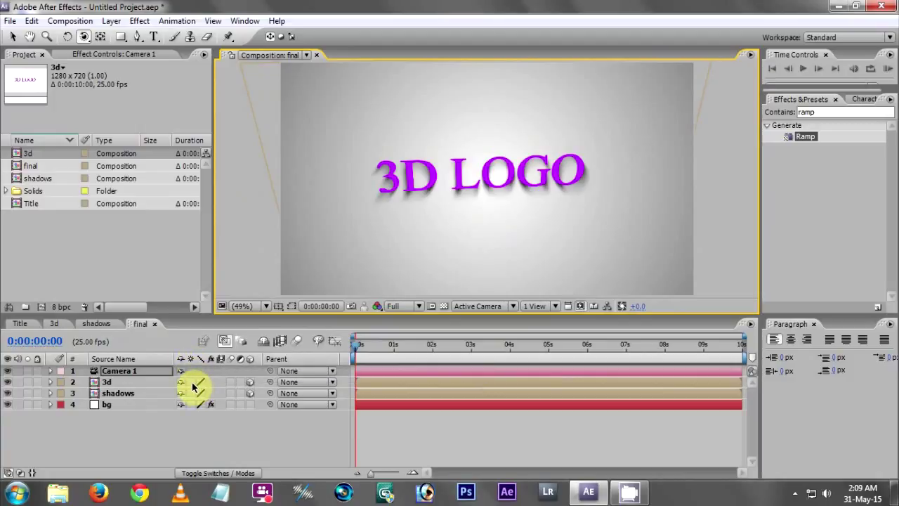
Collapse transformations on the 3d layer and orbit the camera vertically to reveal the logo's depth.
click(192, 383)
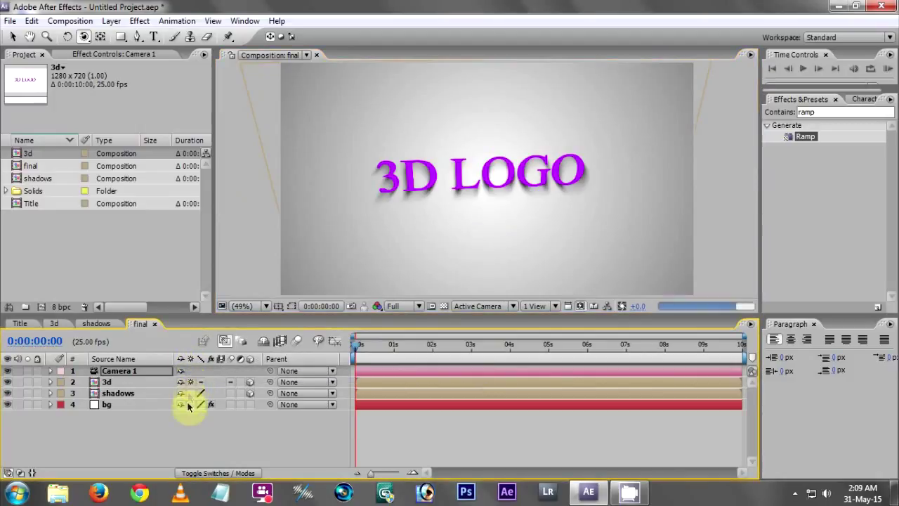
drag(498, 204, 518, 156)
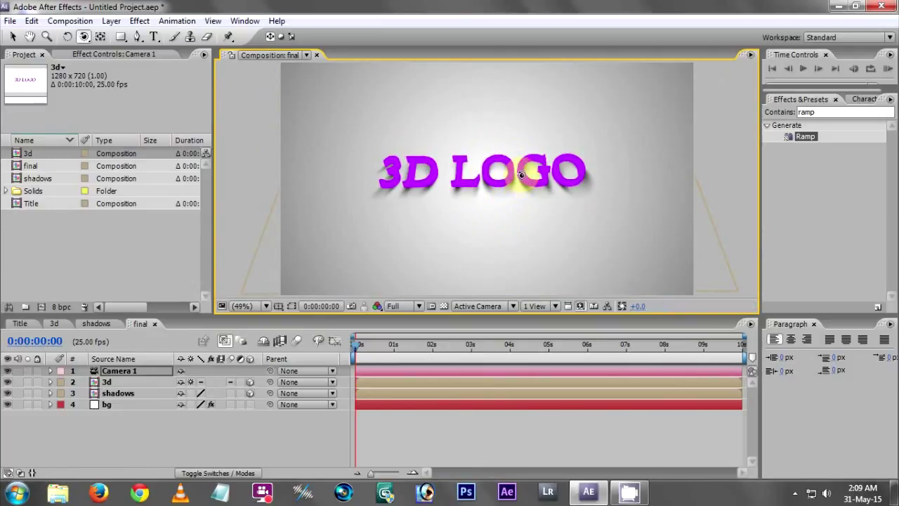
Orbit the camera slightly further in the final composition and compare the logo with the flat Title composition.
drag(521, 175, 523, 172)
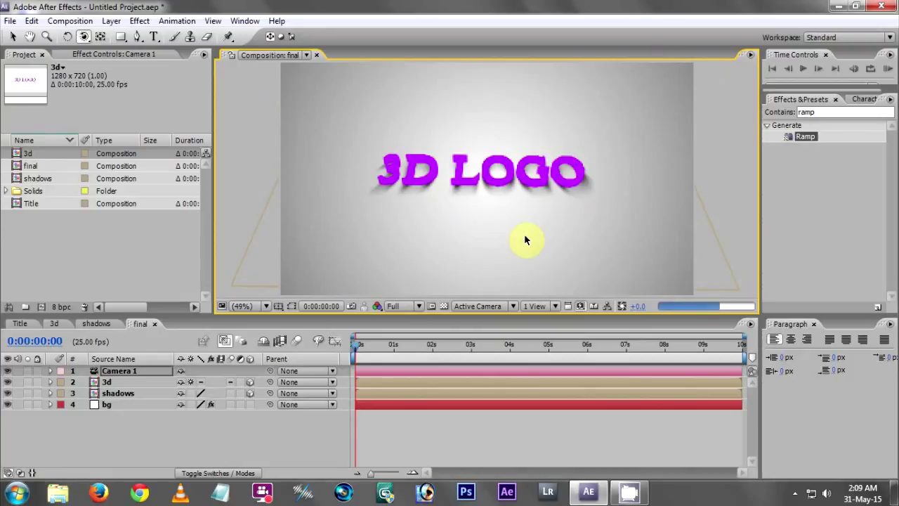
click(20, 323)
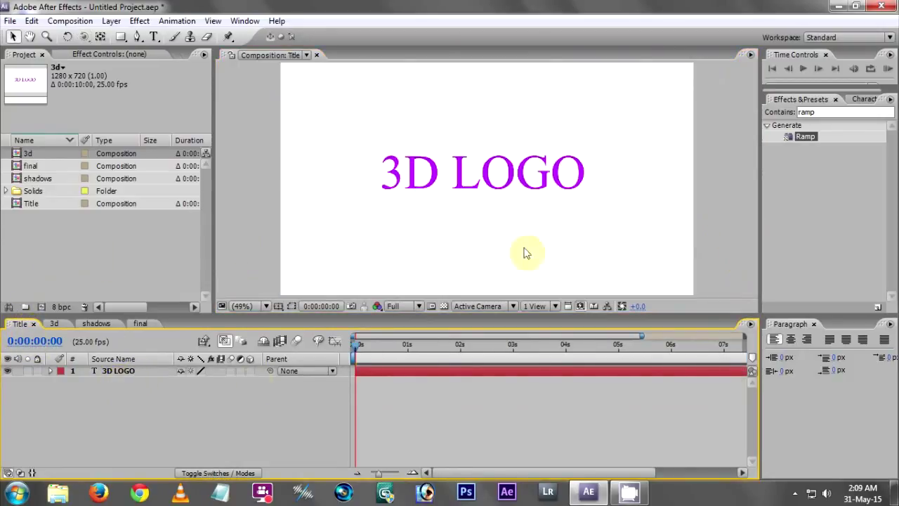
click(138, 323)
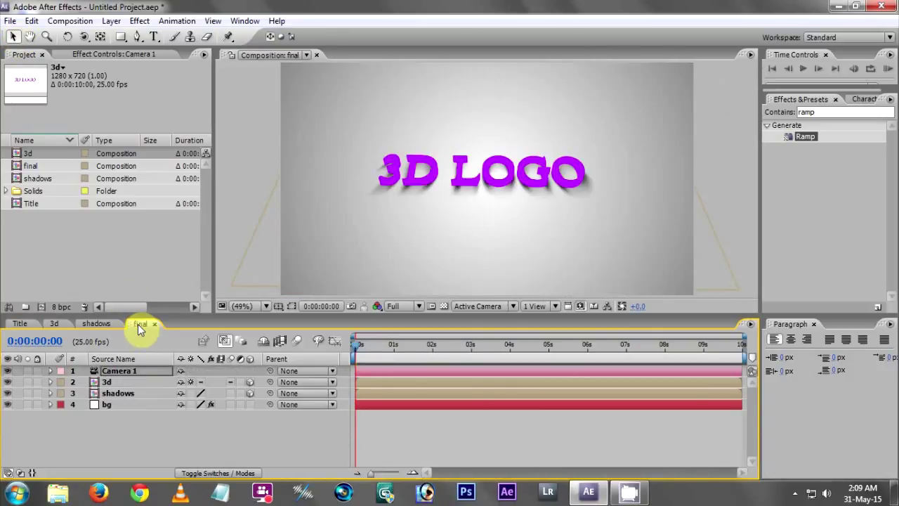
Enlarge the 3D LOGO text in the Title composition and shift it back towards the frame's centre.
click(25, 324)
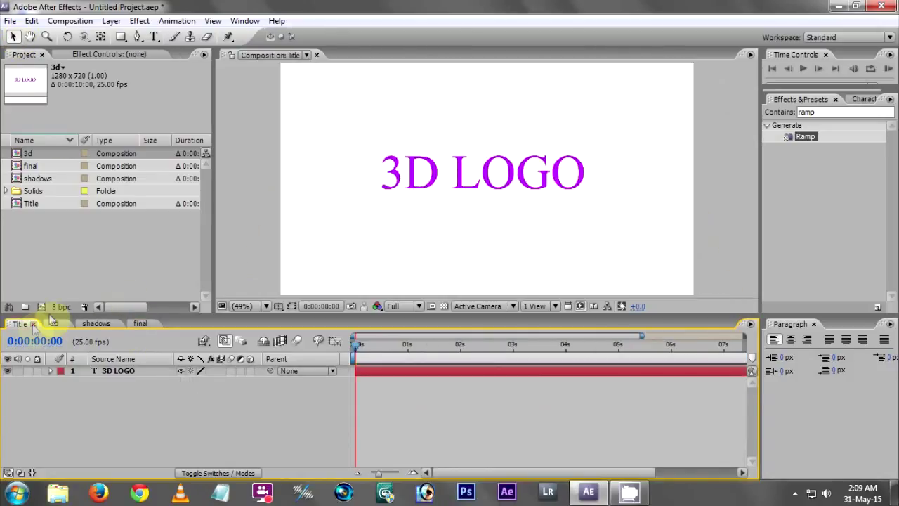
click(475, 181)
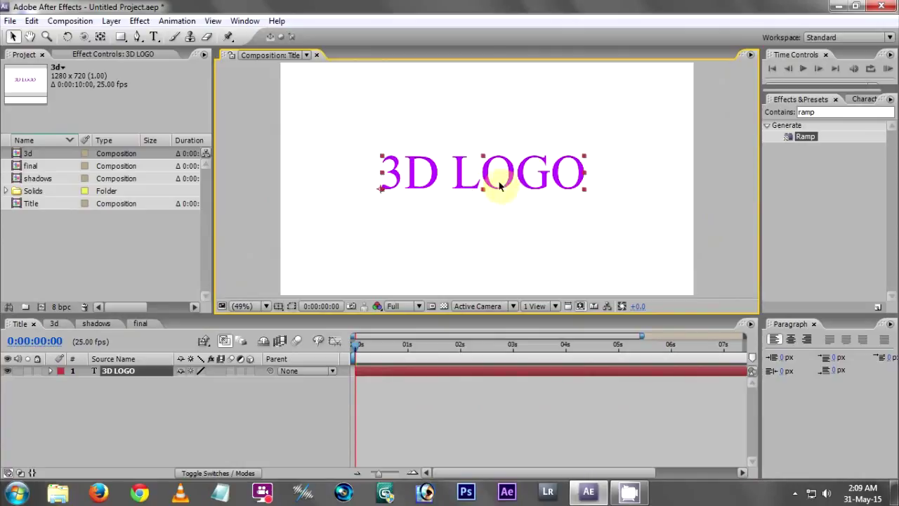
drag(583, 159, 614, 142)
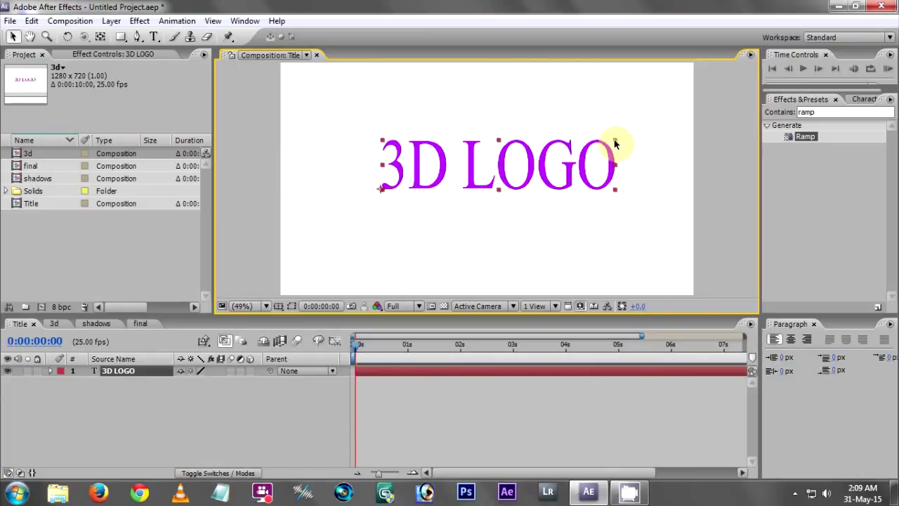
drag(568, 171, 557, 177)
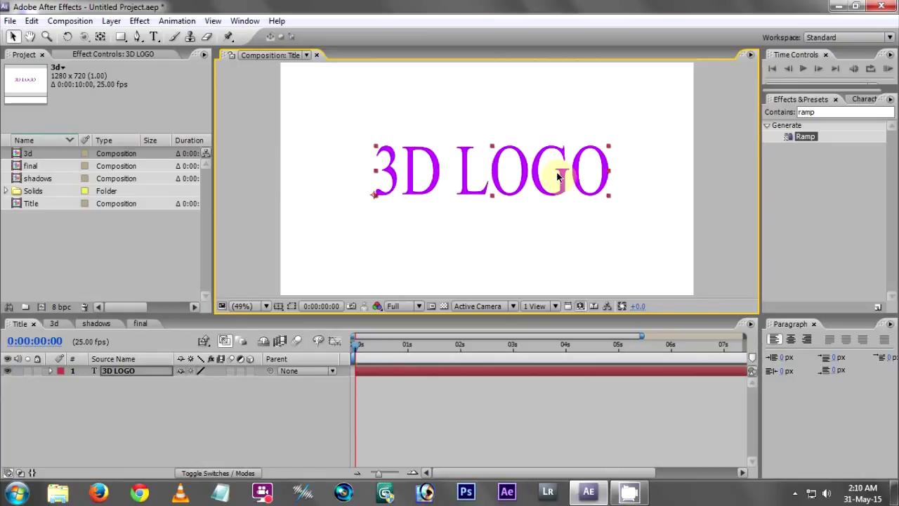
Orbit the camera around the enlarged logo in the final composition to a position of about 591, 926, -1108.
click(140, 325)
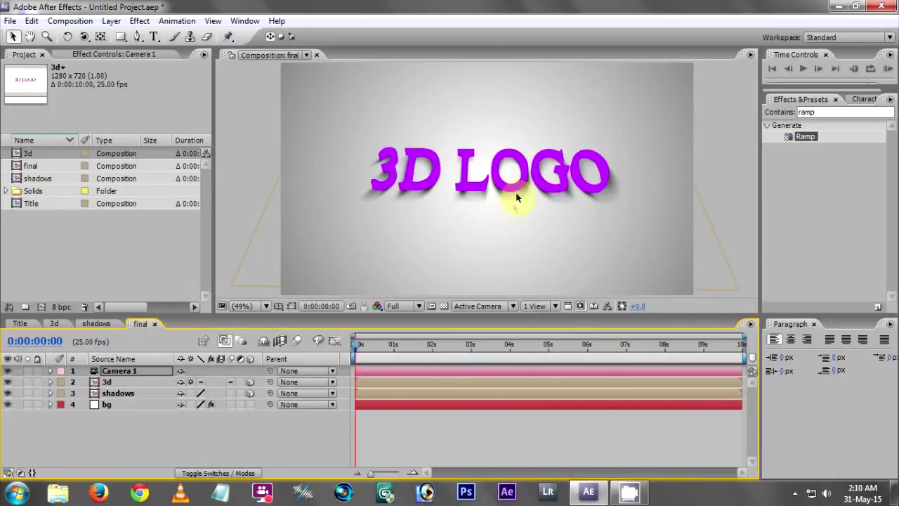
click(83, 37)
mouse_move(497, 200)
mouse_down()
mouse_move(506, 200)
mouse_move(491, 206)
mouse_move(484, 179)
mouse_move(484, 190)
mouse_up()
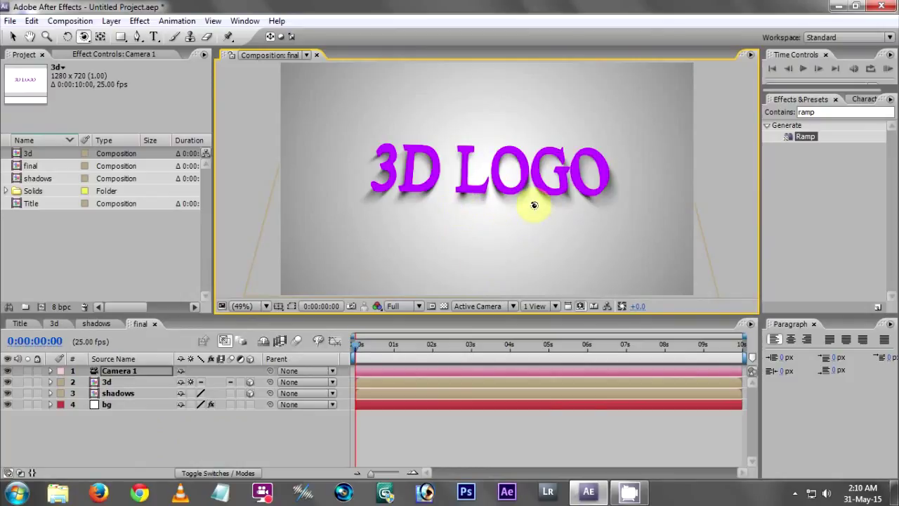
Add a second shadow in the shadows composition by duplicating Title, with CC Radial Blur deleted and Fast Blur's Blurriness at 10 on the copy.
click(104, 324)
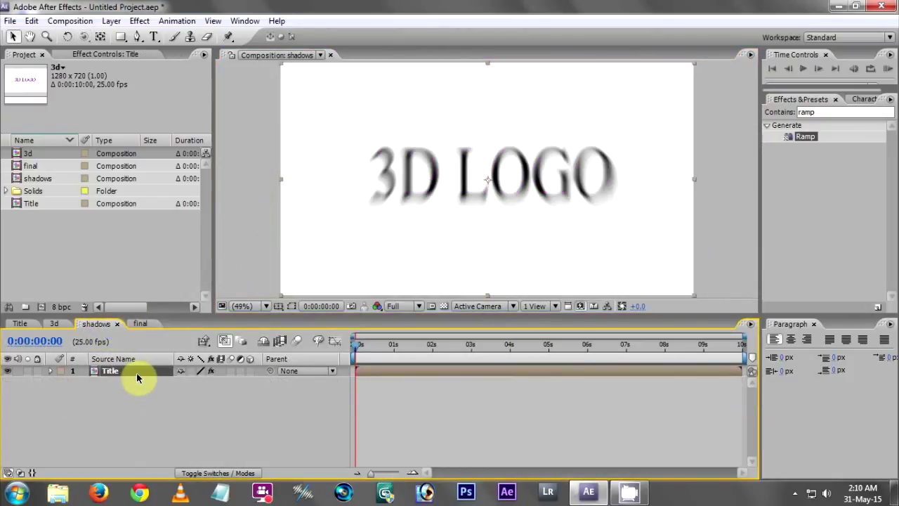
key(ctrl+d)
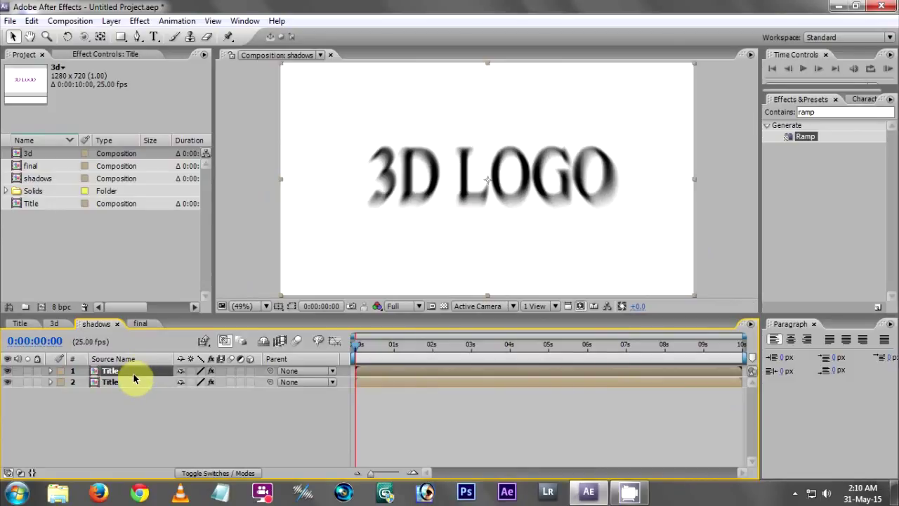
click(98, 58)
click(53, 136)
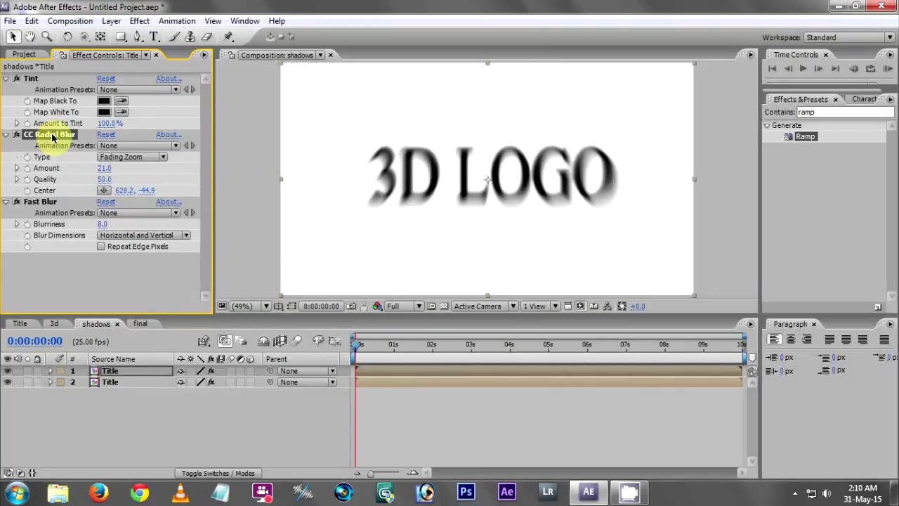
key(Delete)
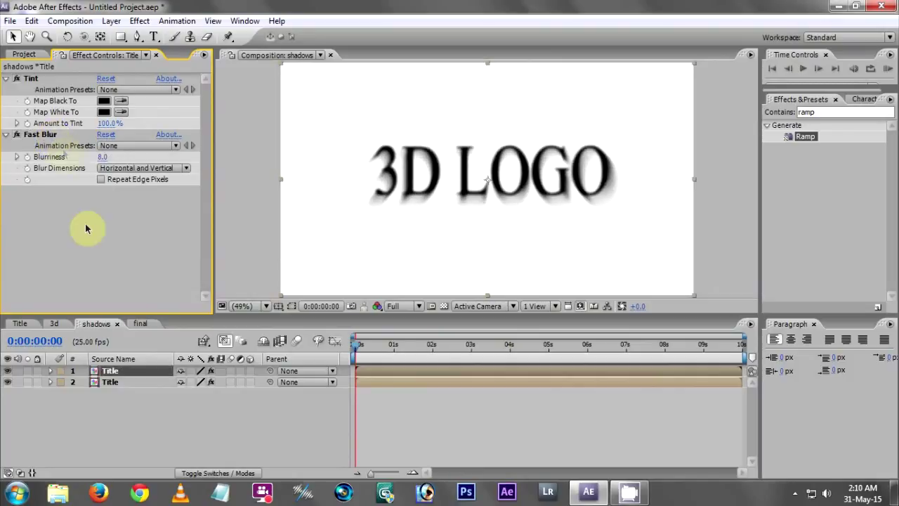
mouse_move(99, 162)
mouse_down()
mouse_move(110, 167)
mouse_move(103, 160)
mouse_up()
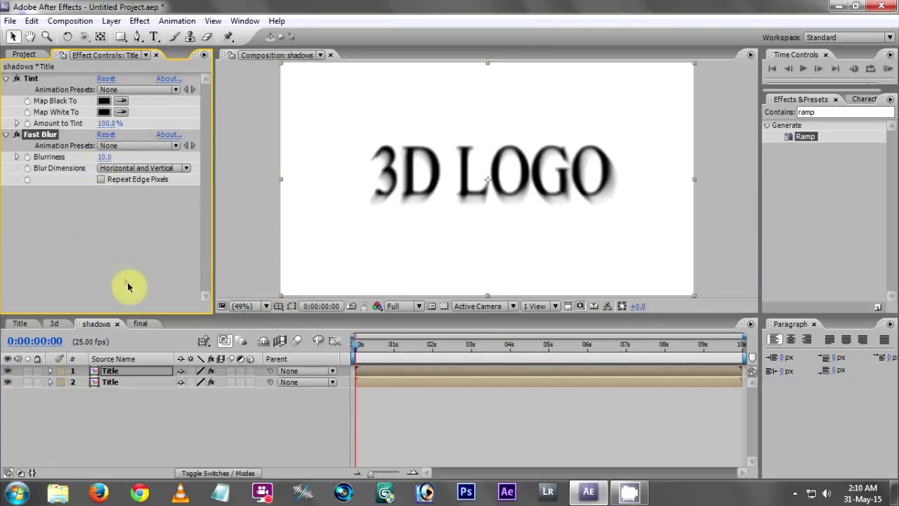
click(142, 324)
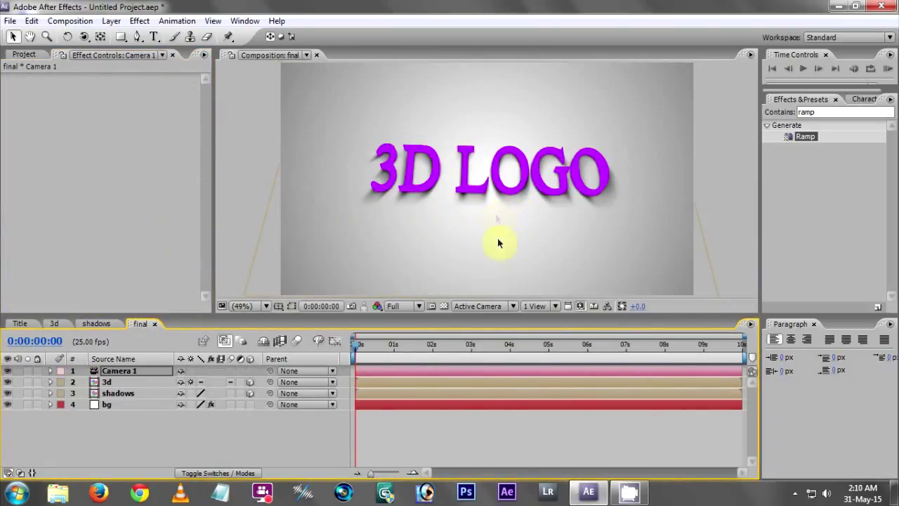
Recolour the 3D LOGO text in the Title composition to pinkish red FF0048 and check it in the final composition.
click(20, 324)
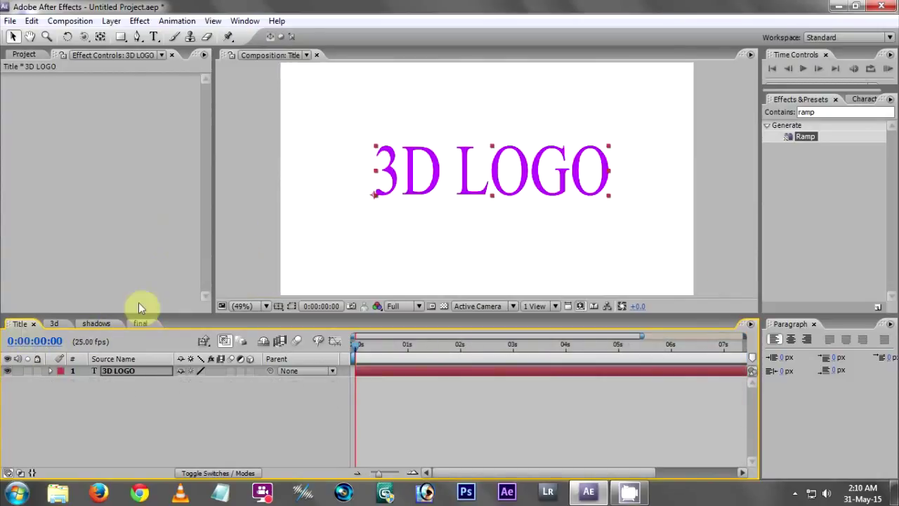
click(862, 99)
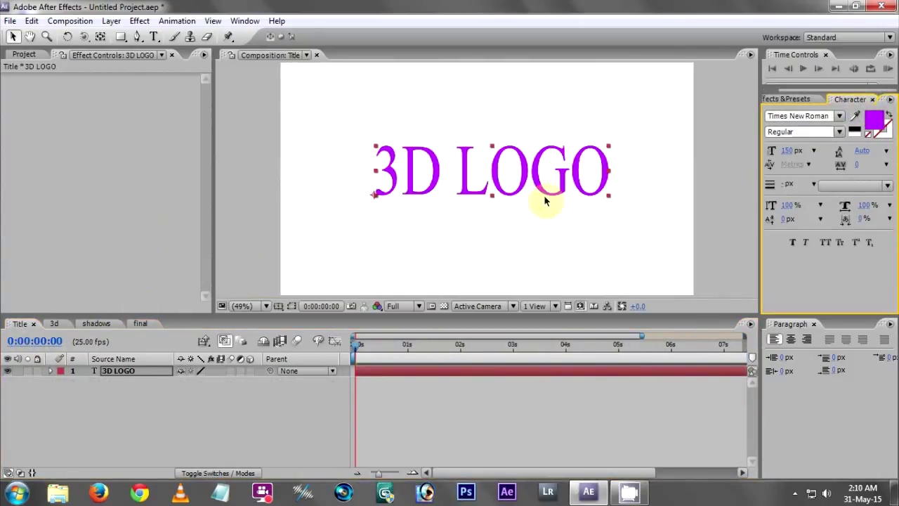
click(874, 119)
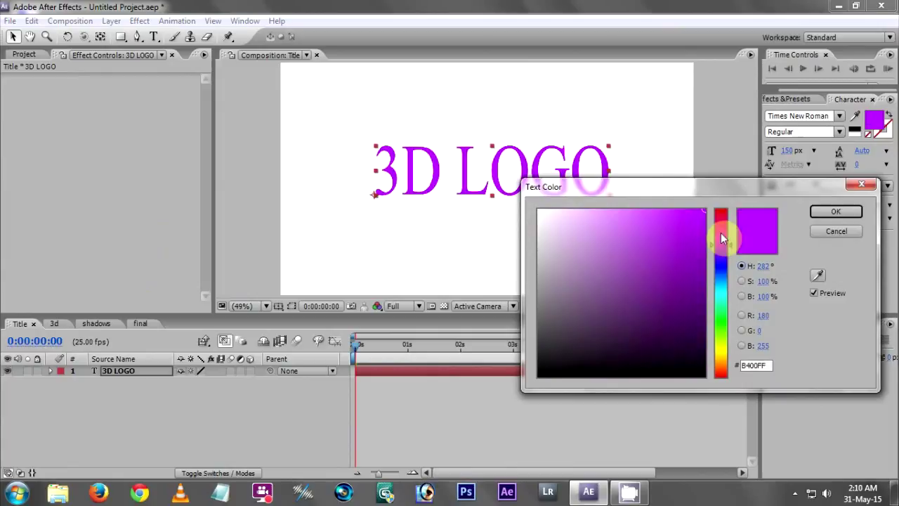
click(723, 218)
click(812, 214)
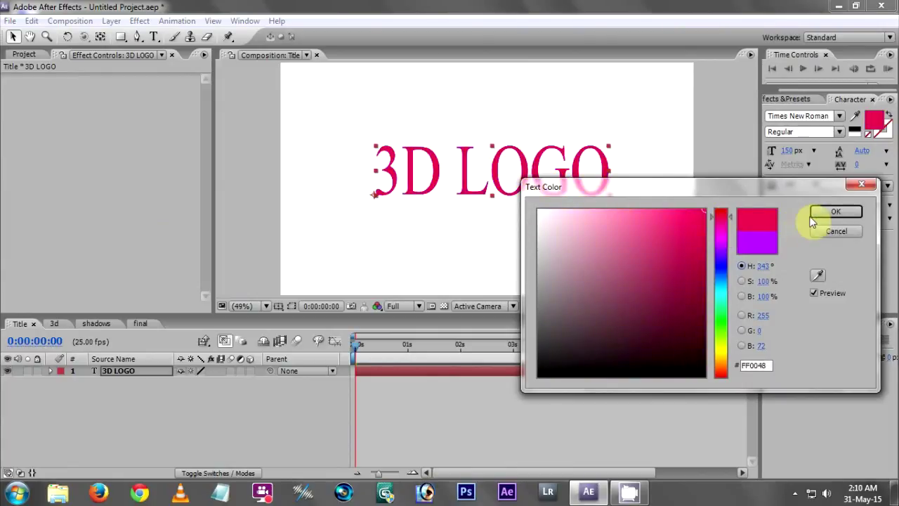
click(142, 324)
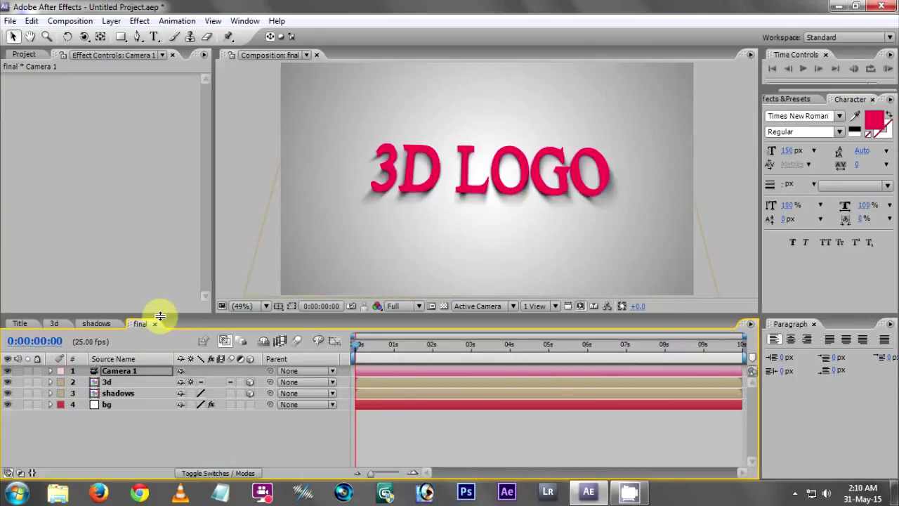
Review the Title, 3d, shadows and final compositions to compare the source text with the finished logo.
click(19, 324)
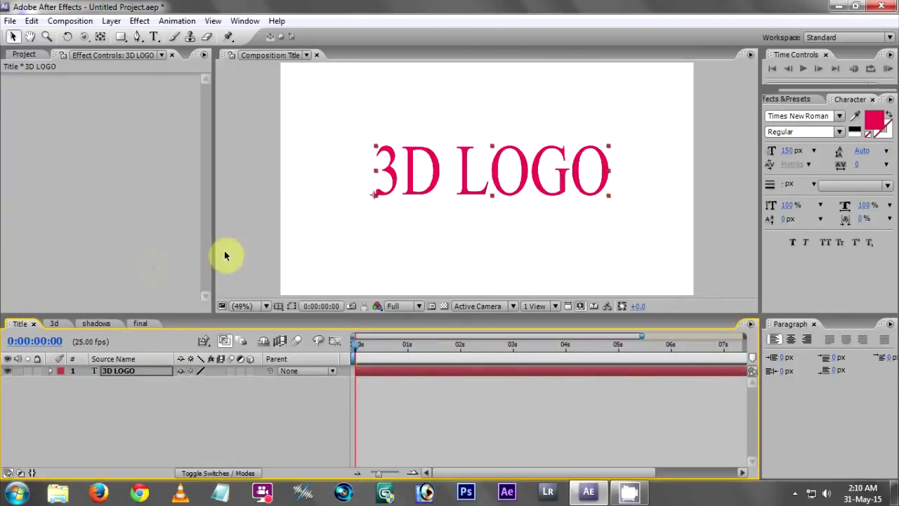
click(142, 326)
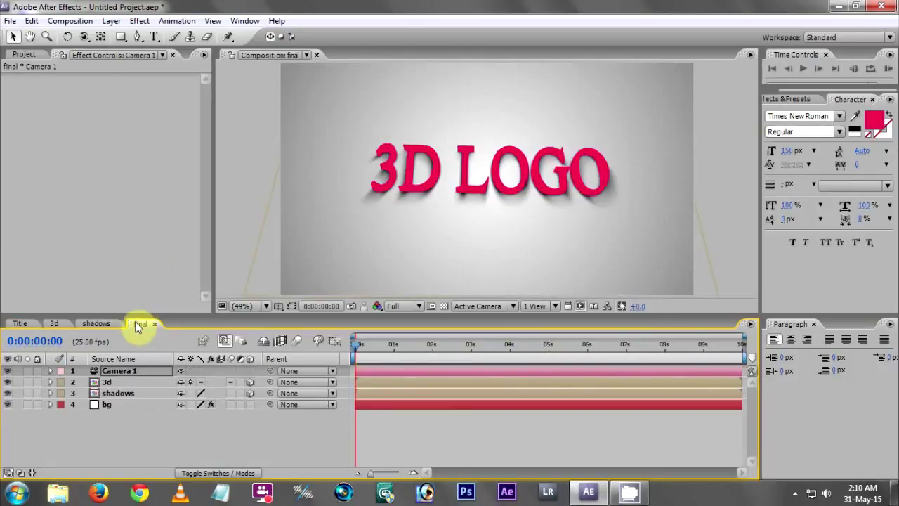
click(20, 323)
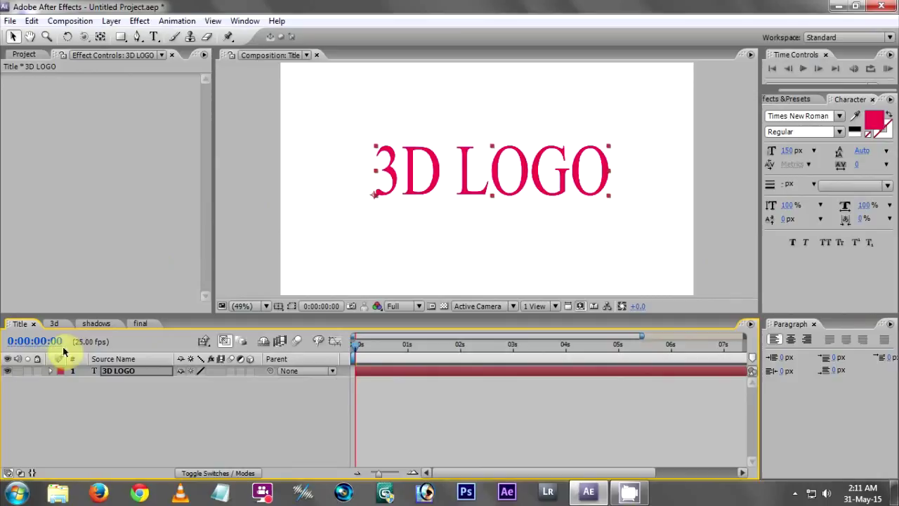
click(56, 323)
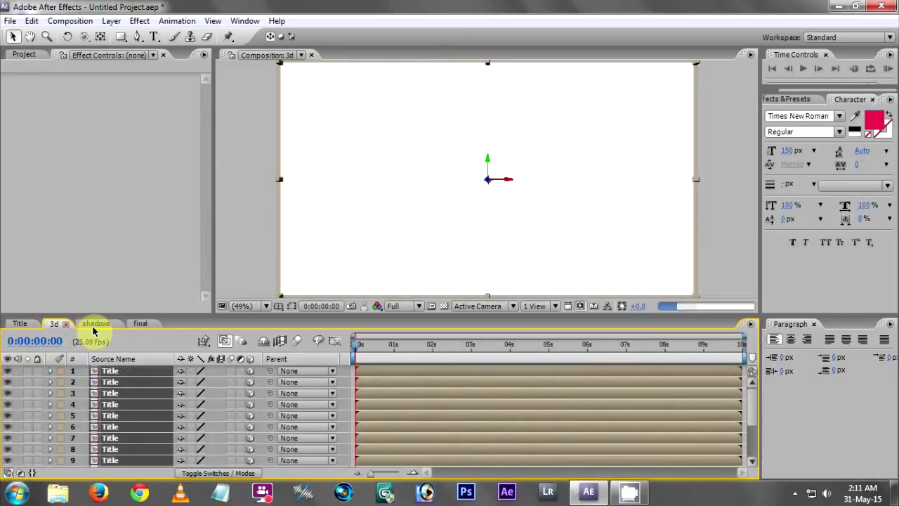
click(98, 326)
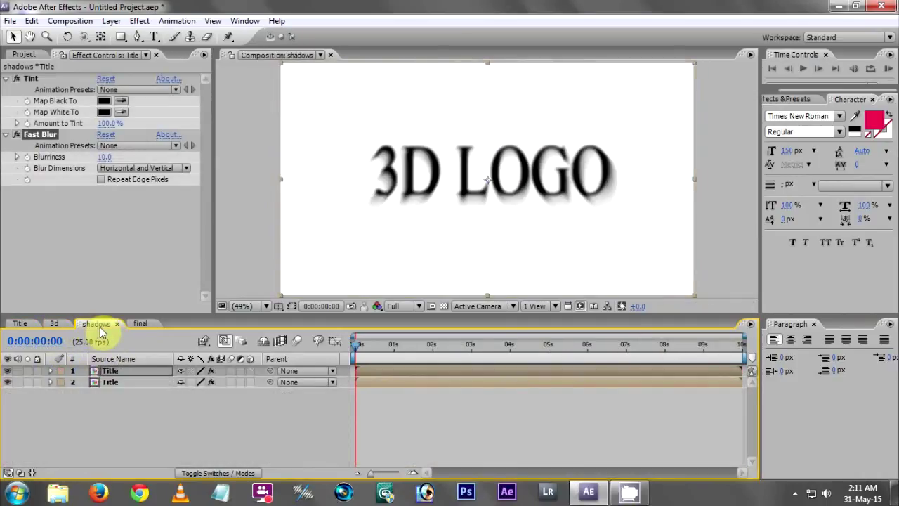
click(57, 323)
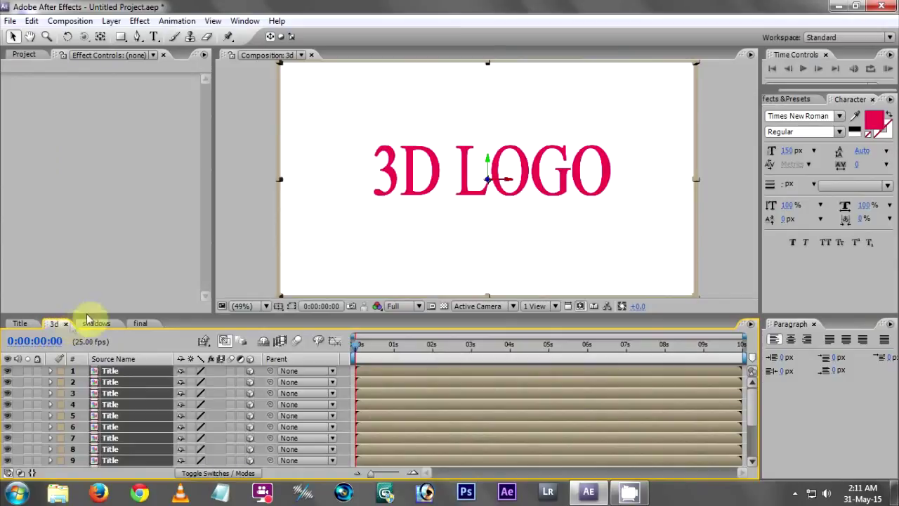
click(142, 324)
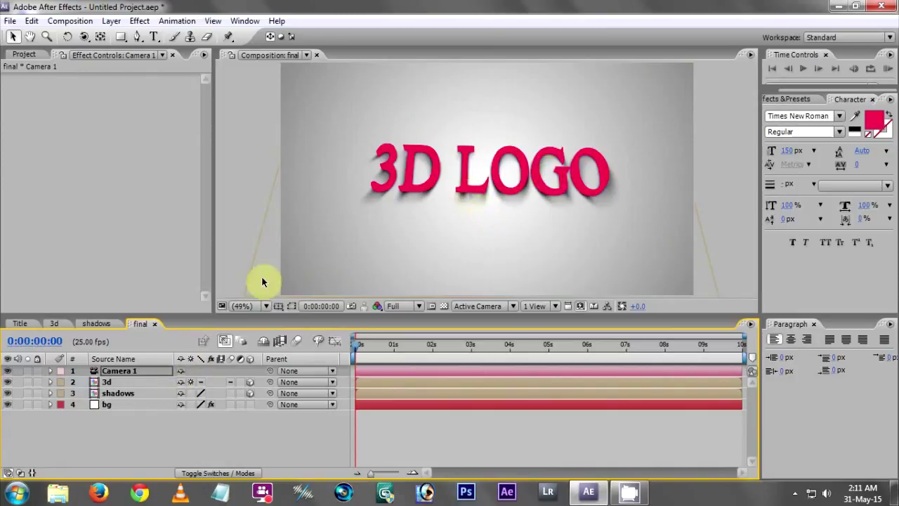
Set a Position keyframe for Camera 1 at 0:00:00:00 in the final composition.
click(150, 370)
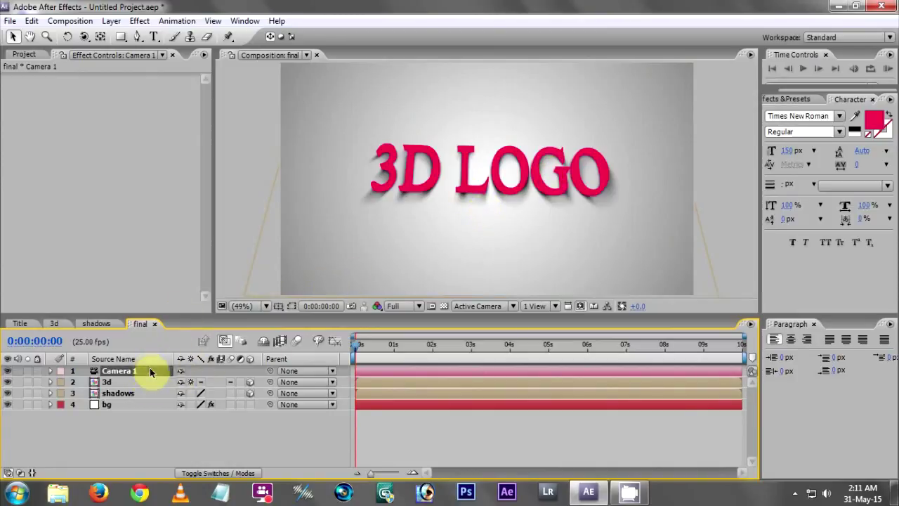
key(p)
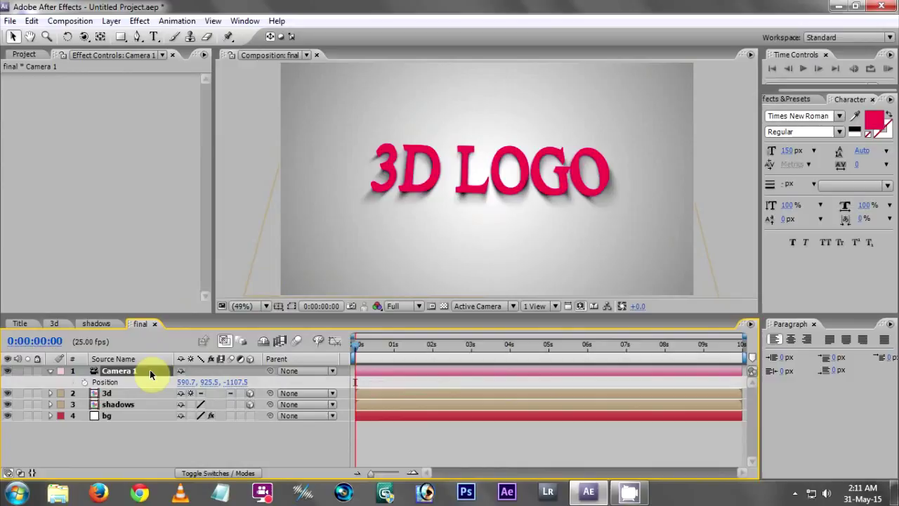
click(84, 381)
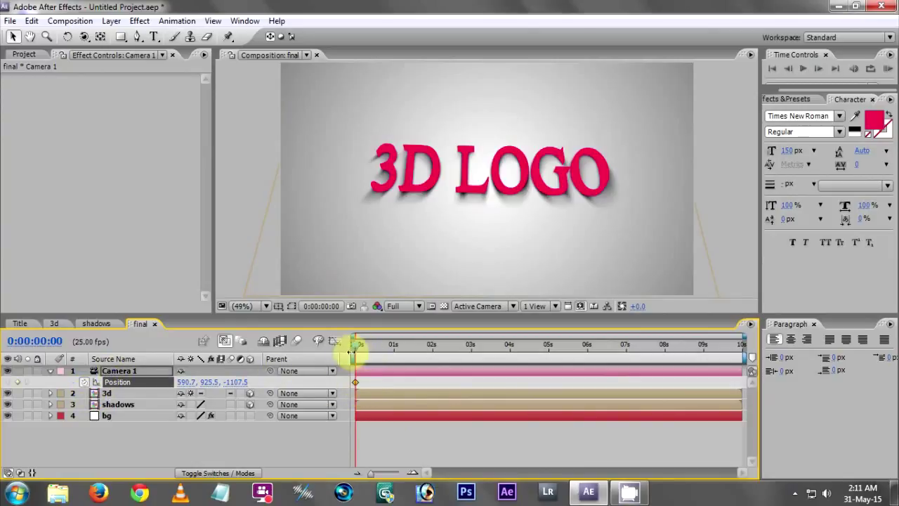
Orbit the camera at 0:00:02:08 to add a second Position keyframe at about 648, 1222, -897.
drag(356, 351, 446, 353)
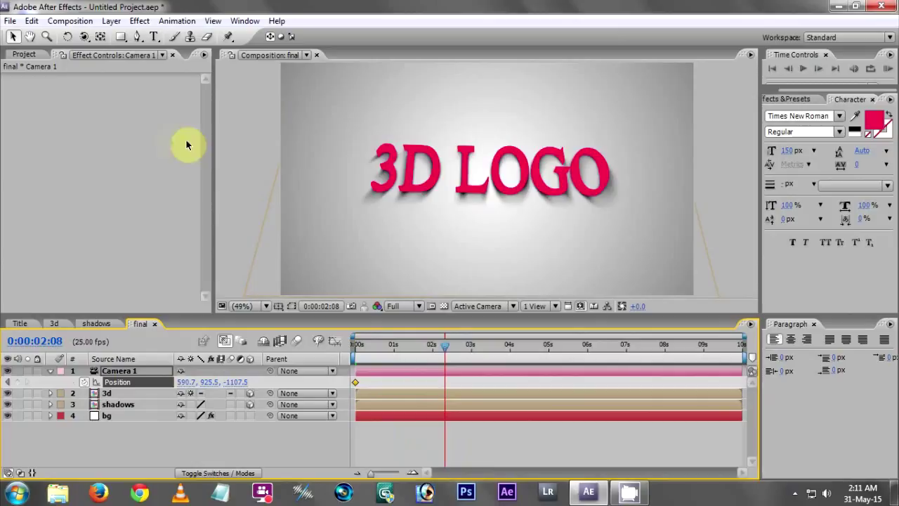
click(84, 36)
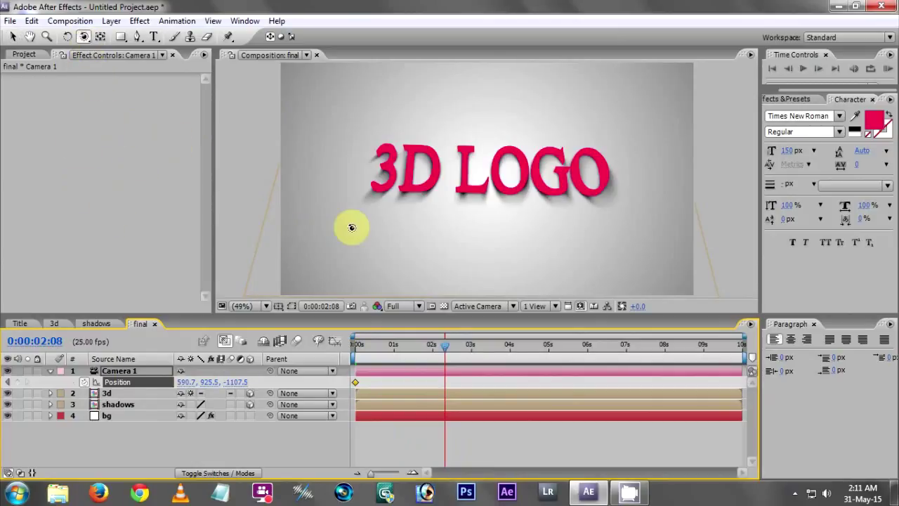
drag(496, 201, 492, 180)
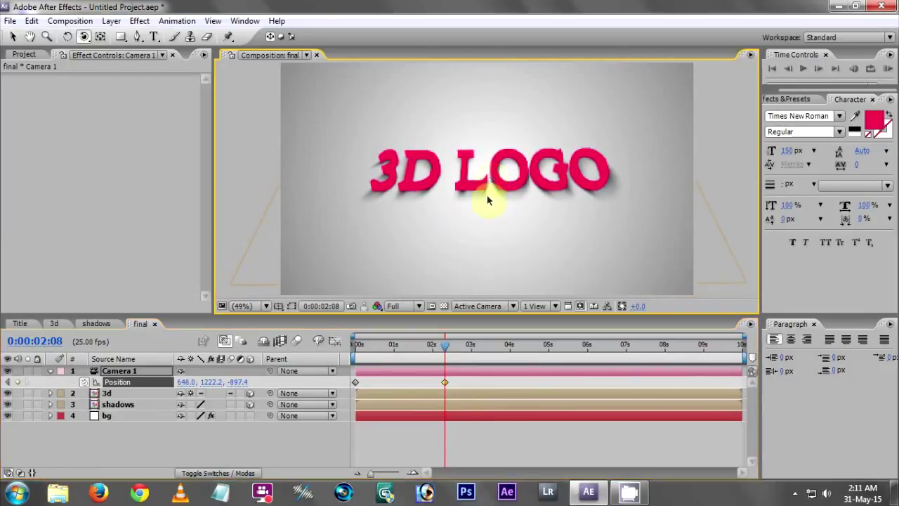
Preview the camera animation from the start of the final composition and scrub back through its first two seconds.
click(450, 354)
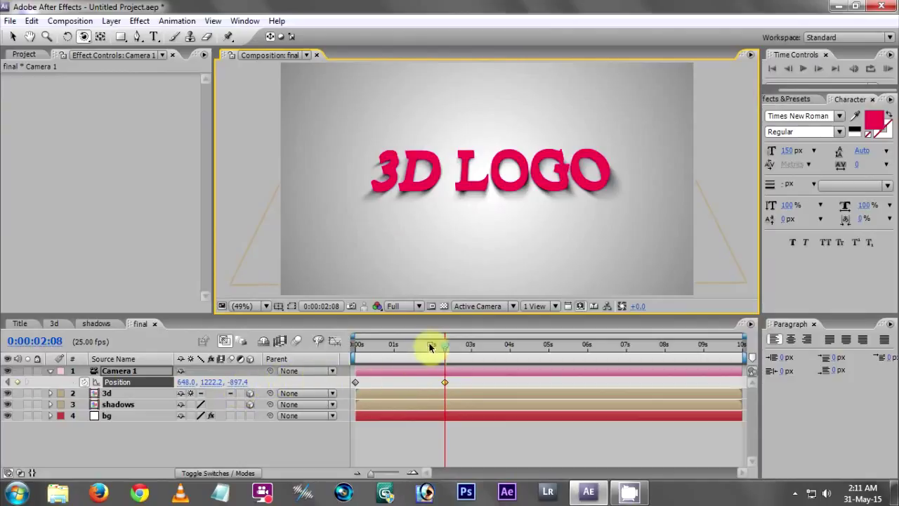
click(325, 355)
key(Home)
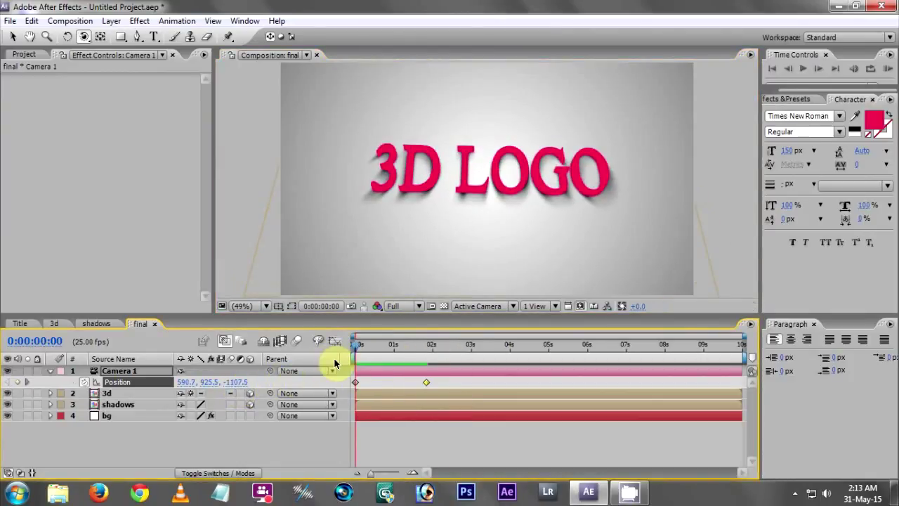
key(space)
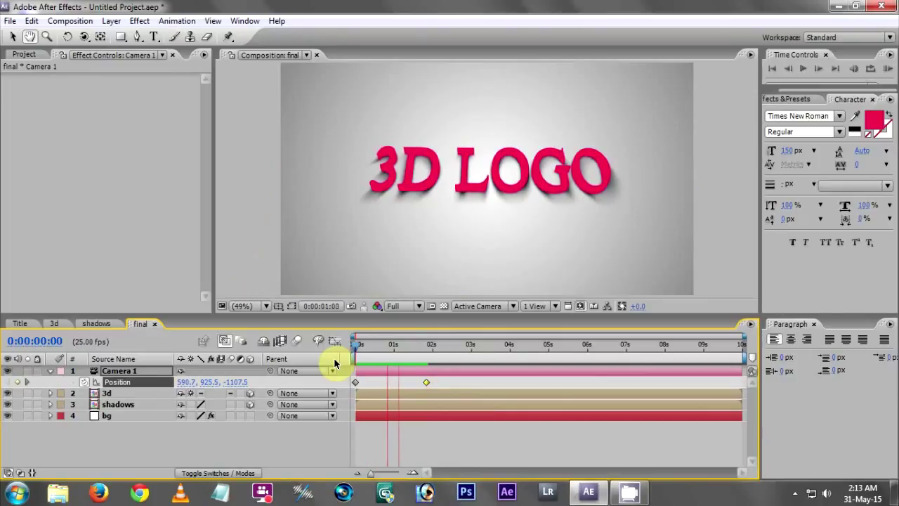
click(438, 343)
drag(428, 344, 345, 357)
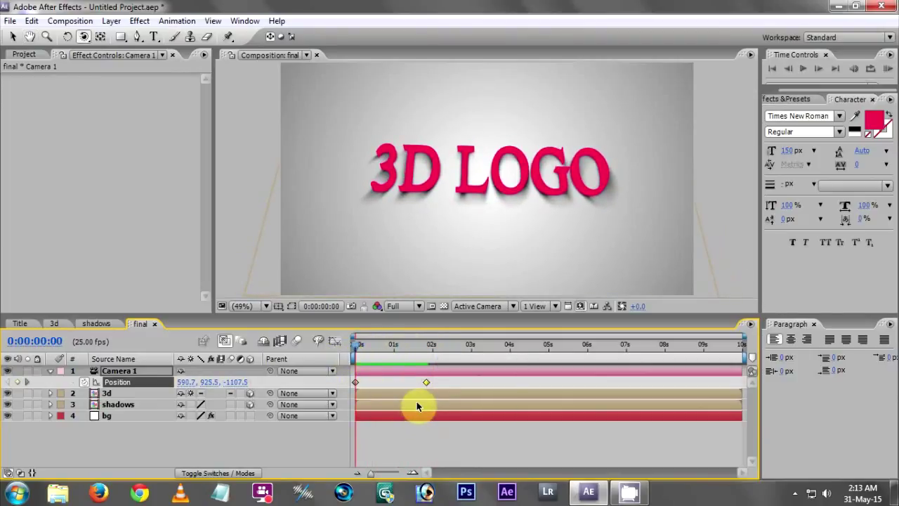
key(space)
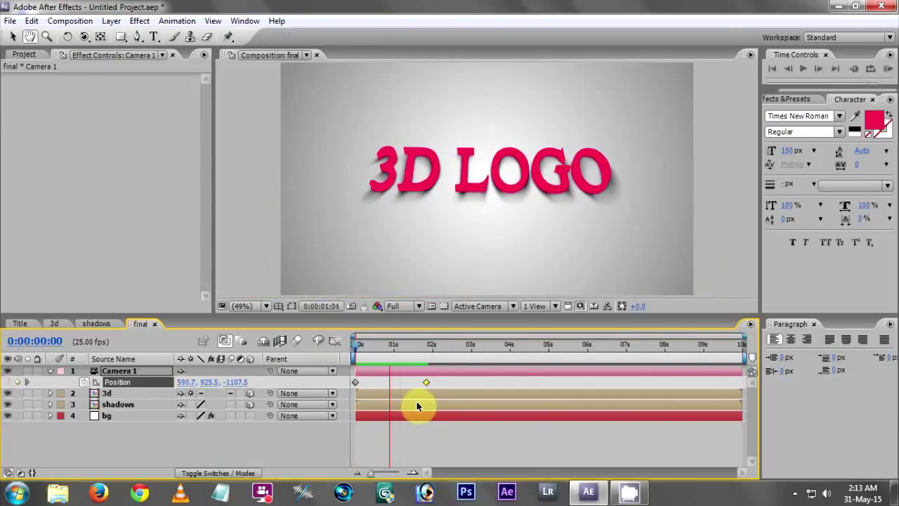
drag(427, 355, 366, 353)
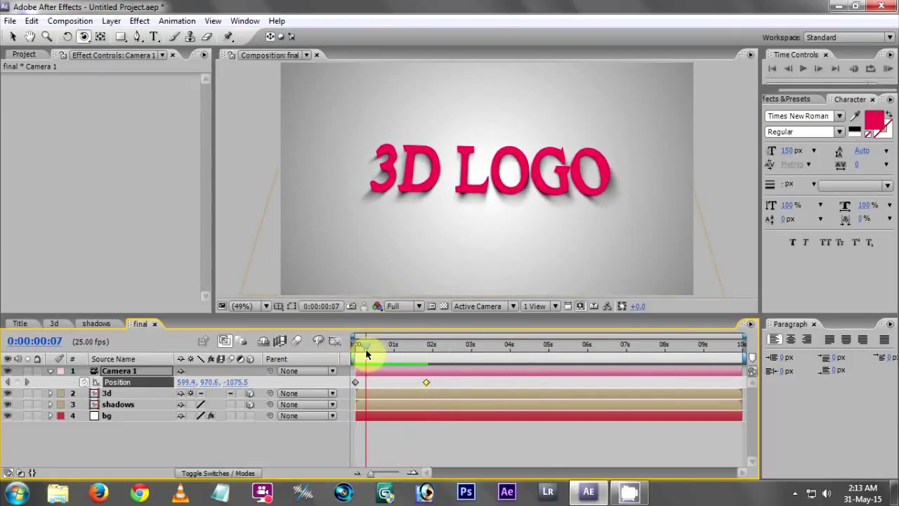